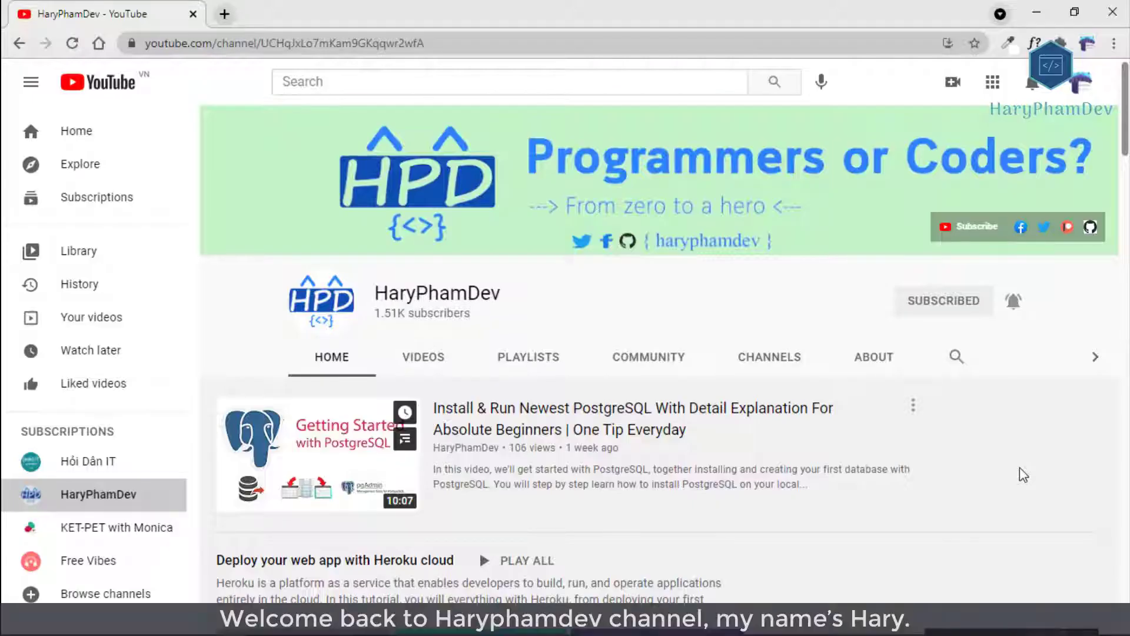
Scroll to the 'Buid an awesome Bot (chatbot) with Node.js' shelf and page ahead to its later videos.
{"action": "scroll", "coordinate": [1019, 469], "scroll_direction": "down", "scroll_amount": 10}
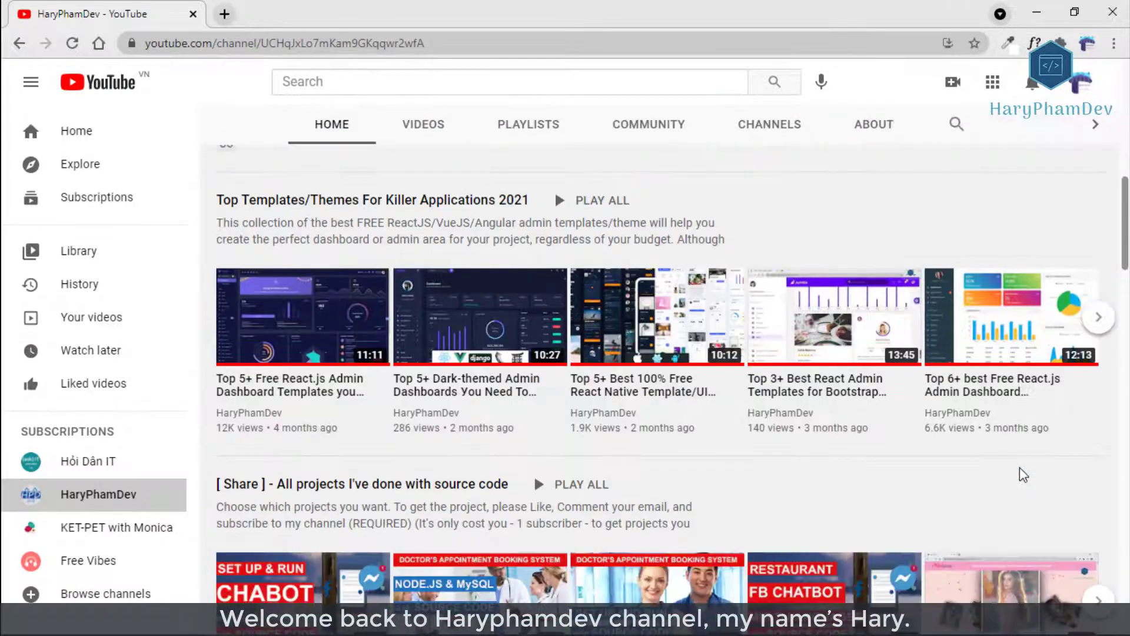
{"action": "scroll", "coordinate": [1021, 468], "scroll_direction": "down", "scroll_amount": 10}
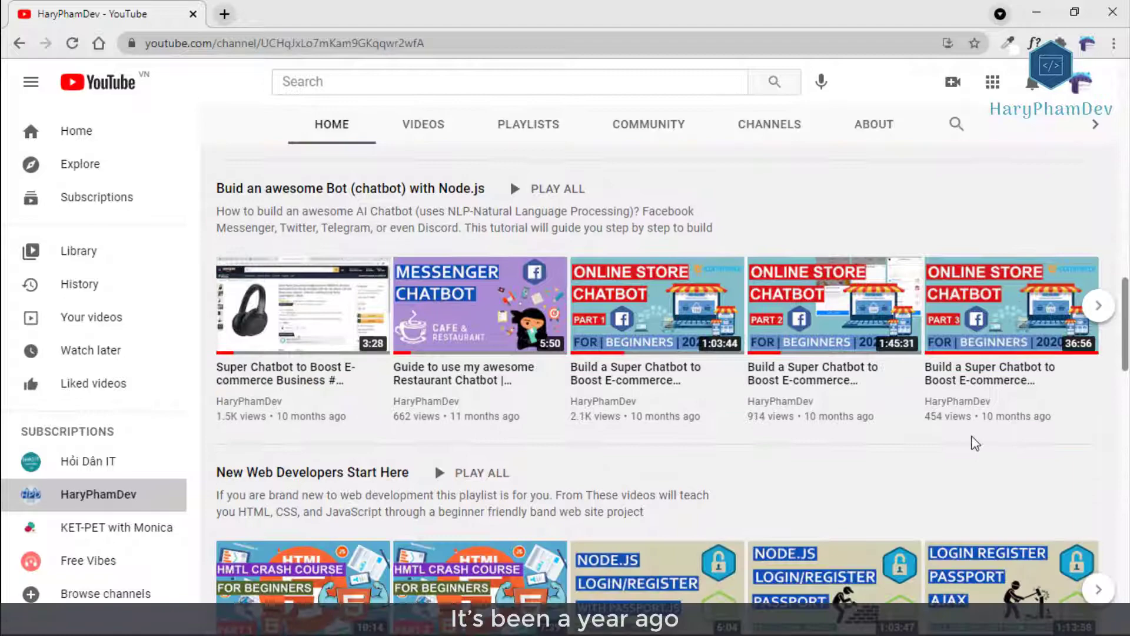
{"action": "left_click", "coordinate": [1099, 309]}
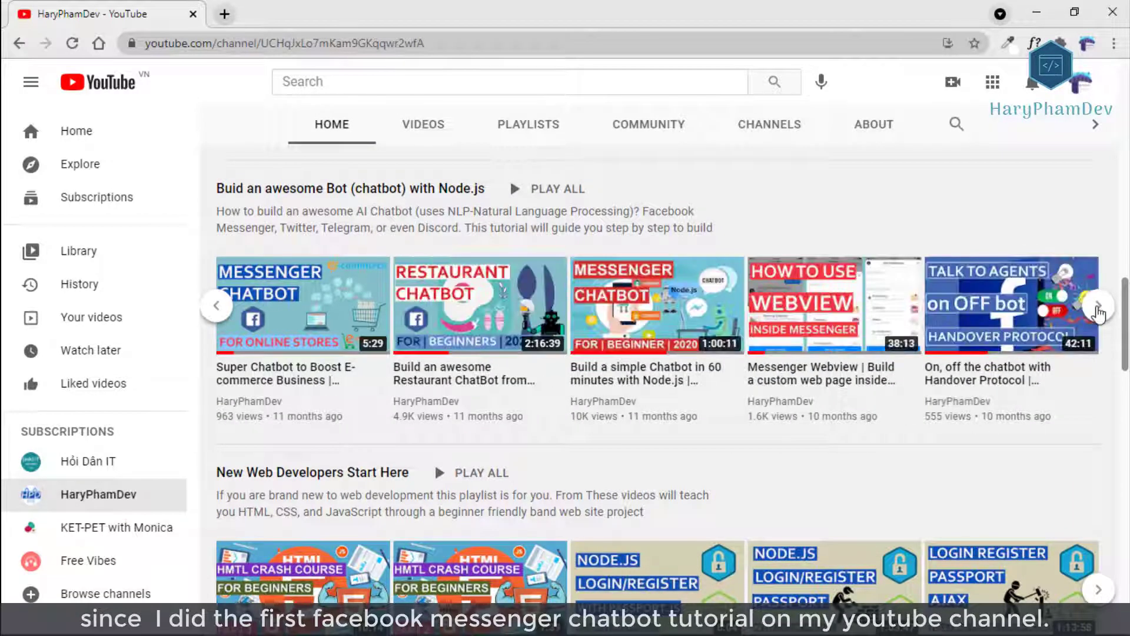
{"action": "left_click", "coordinate": [1099, 309]}
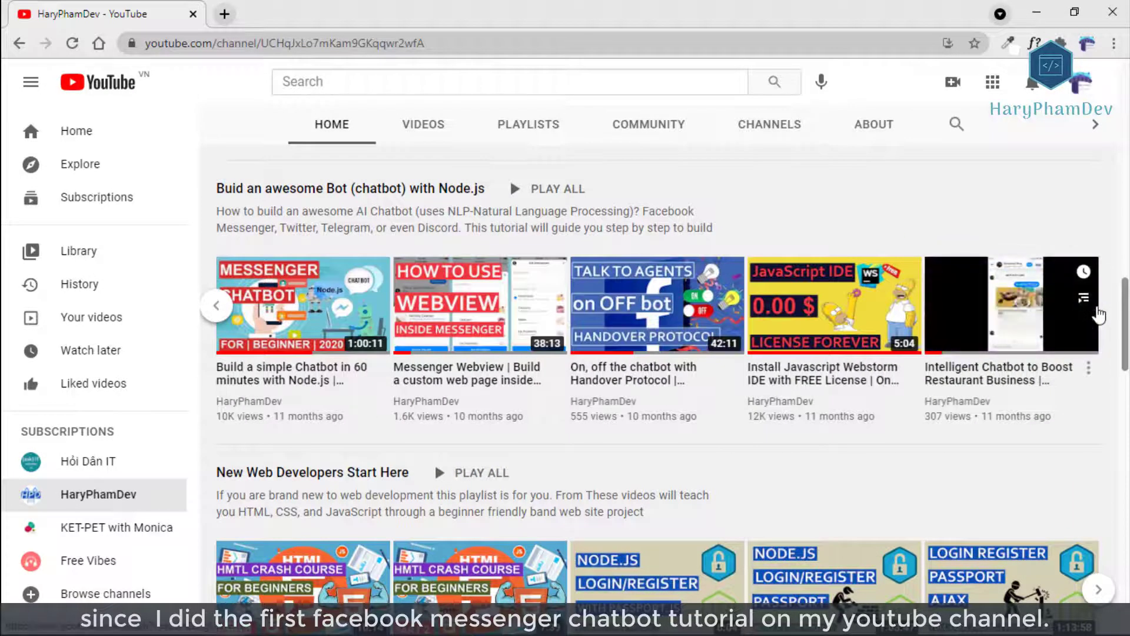
Play the whole chatbot playlist, pausing and then resuming the opening ad.
{"action": "left_click", "coordinate": [550, 188]}
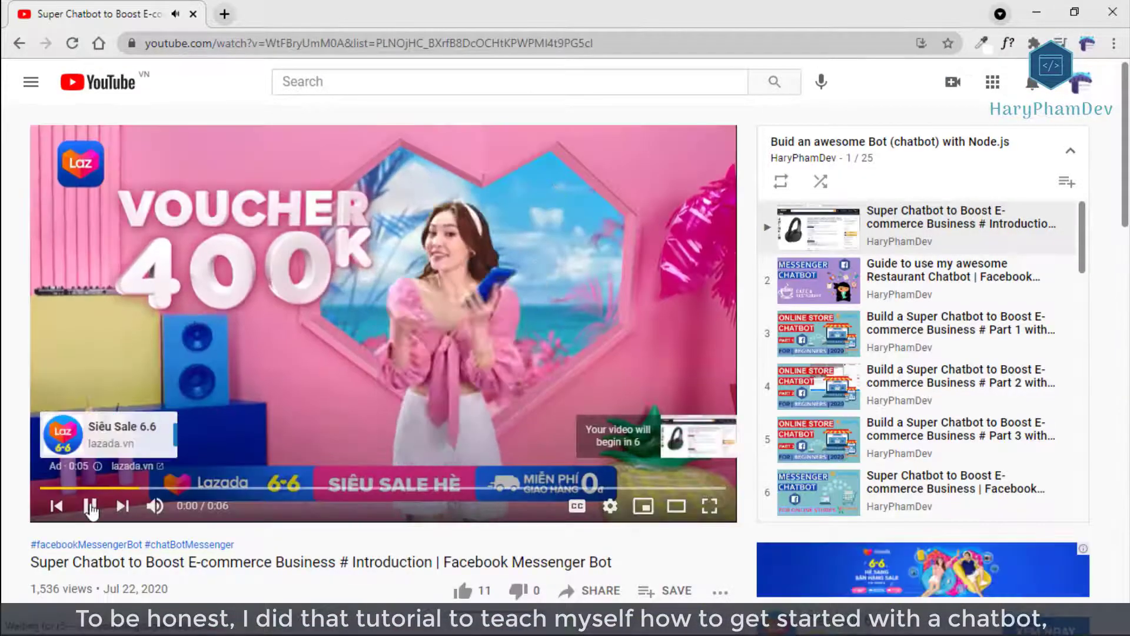
{"action": "left_click", "coordinate": [89, 507]}
{"action": "left_click", "coordinate": [89, 506]}
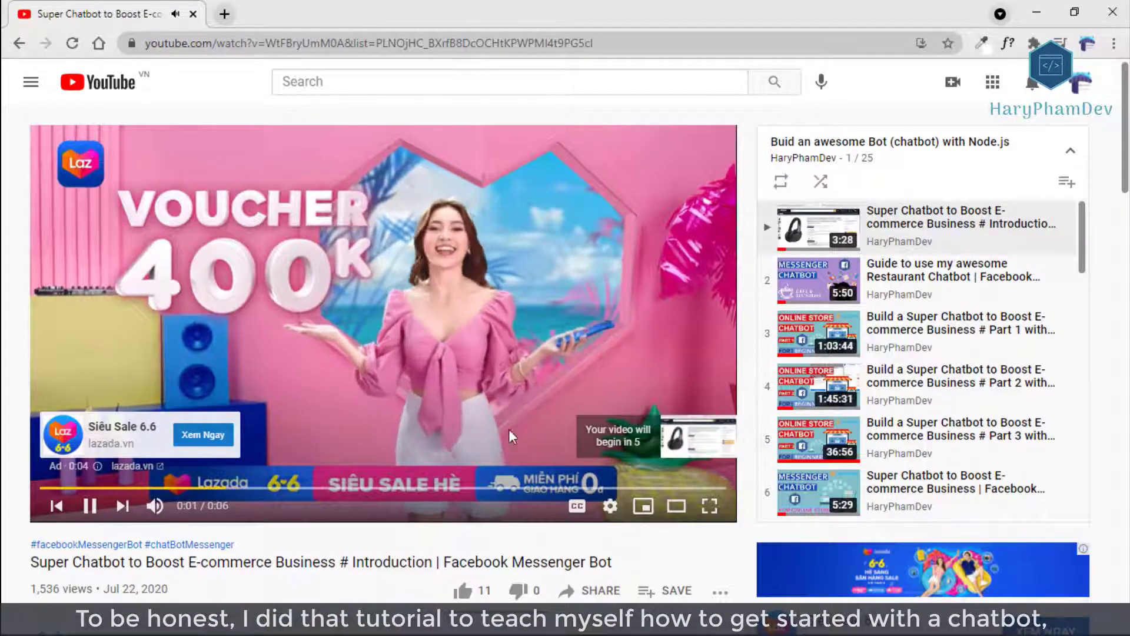
Expand the introduction video's full description, mute the sound, and return to the player.
{"action": "scroll", "coordinate": [513, 424], "scroll_direction": "down", "scroll_amount": 3}
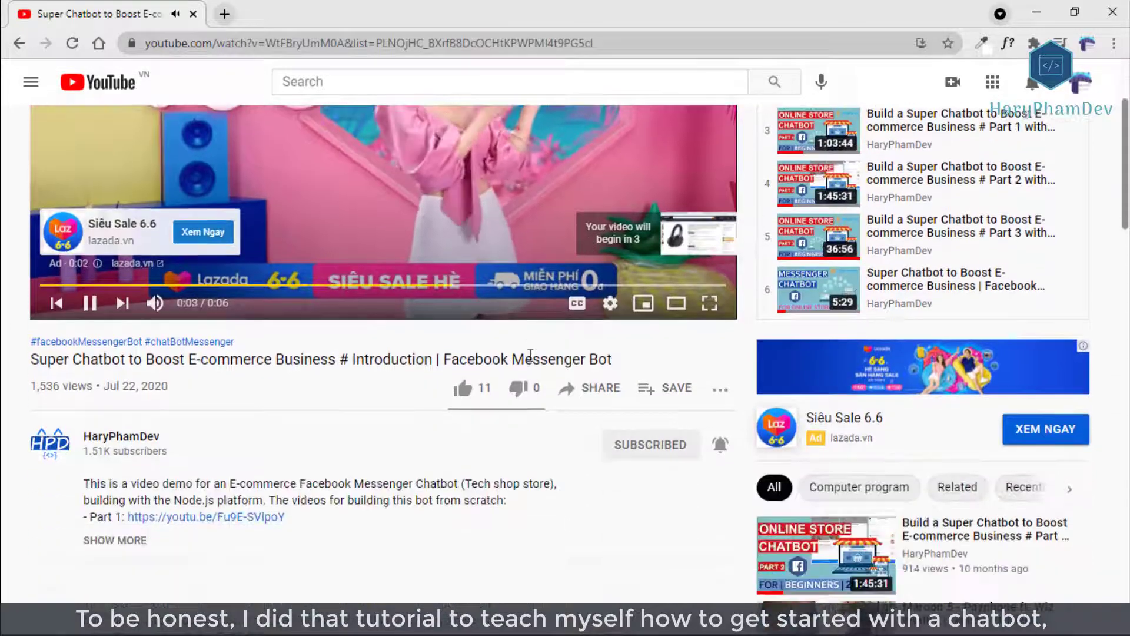
{"action": "scroll", "coordinate": [530, 354], "scroll_direction": "down", "scroll_amount": 1}
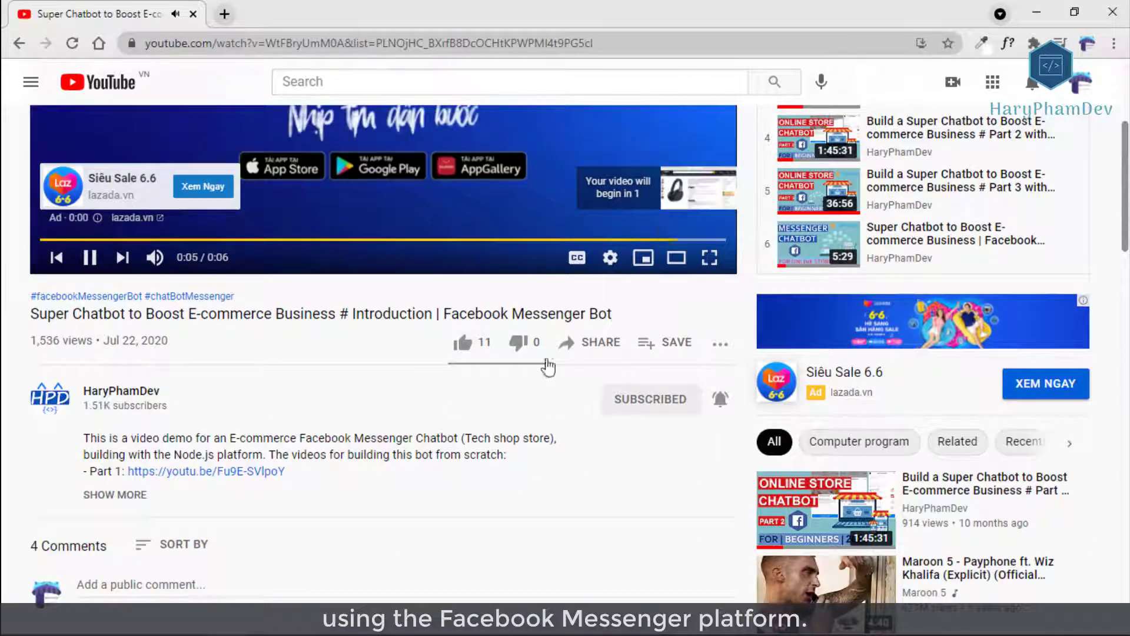
{"action": "scroll", "coordinate": [547, 366], "scroll_direction": "down", "scroll_amount": 1}
{"action": "left_click", "coordinate": [105, 415]}
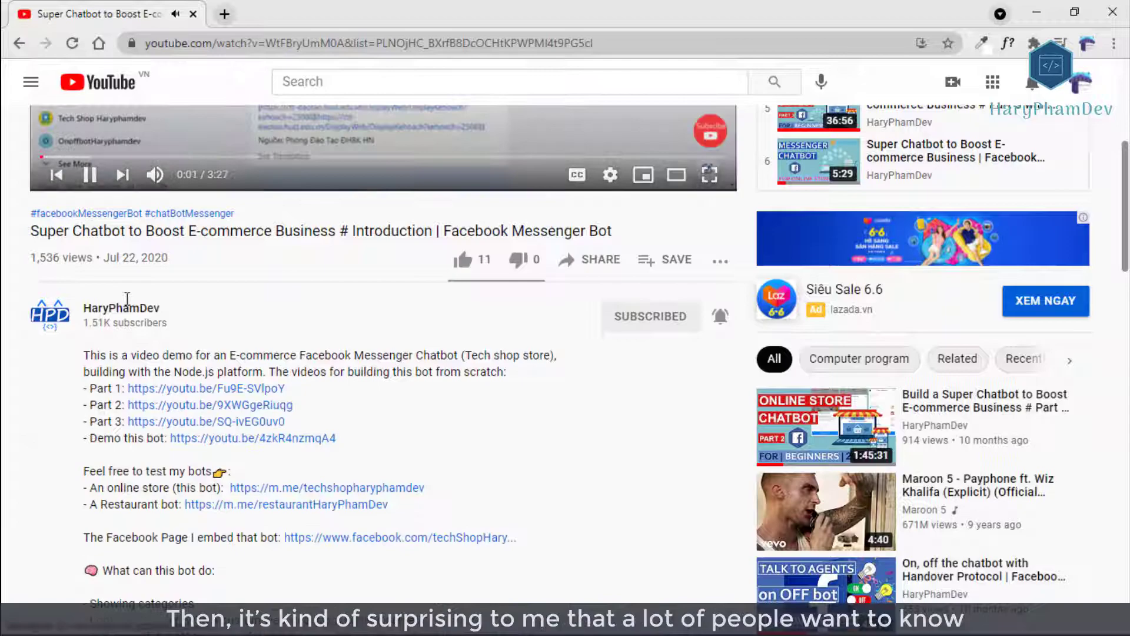
{"action": "left_click", "coordinate": [155, 174]}
{"action": "scroll", "coordinate": [164, 363], "scroll_direction": "up", "scroll_amount": 3}
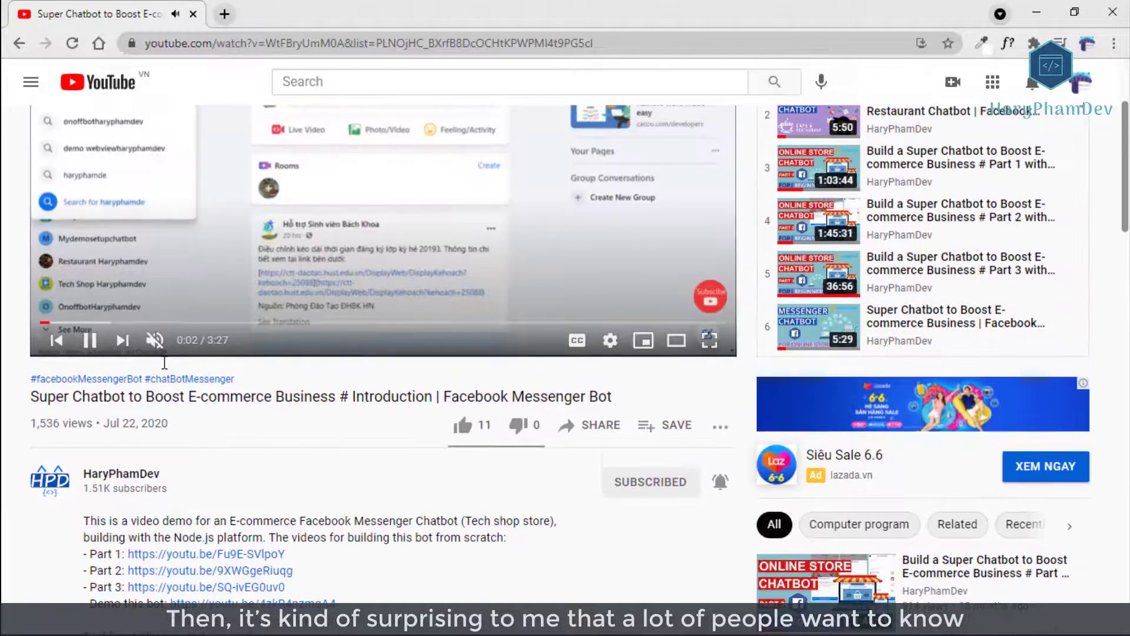
{"action": "scroll", "coordinate": [164, 363], "scroll_direction": "down", "scroll_amount": 7}
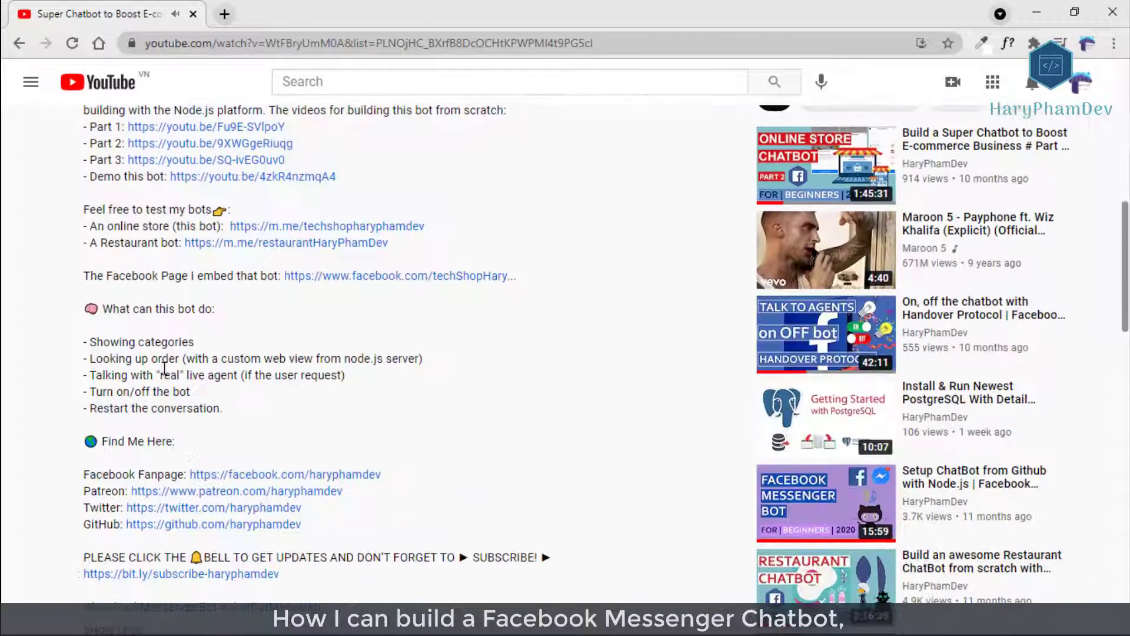
{"action": "scroll", "coordinate": [164, 368], "scroll_direction": "up", "scroll_amount": 10}
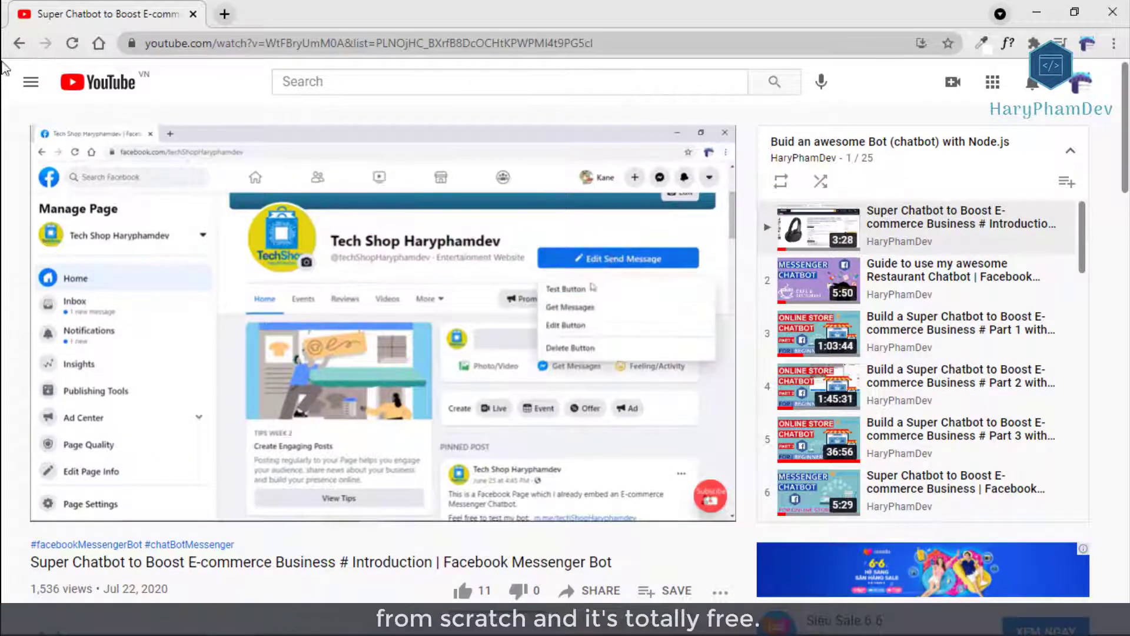
Go back to the channel and open the PostgreSQL installation video, paused.
{"action": "left_click", "coordinate": [20, 43]}
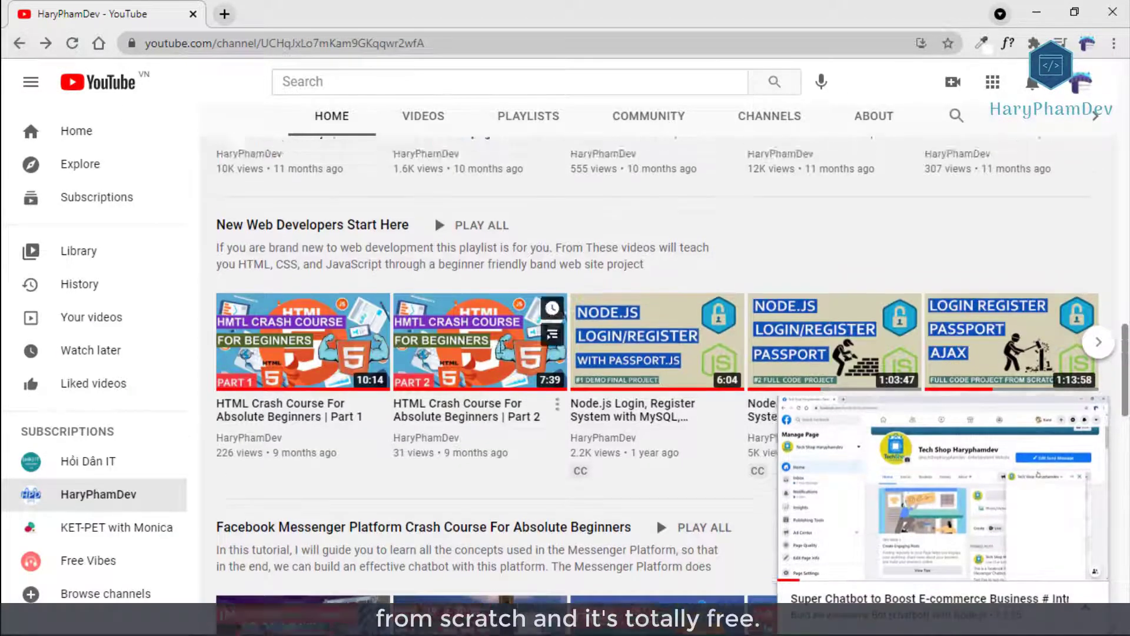
{"action": "scroll", "coordinate": [656, 517], "scroll_direction": "up", "scroll_amount": 20}
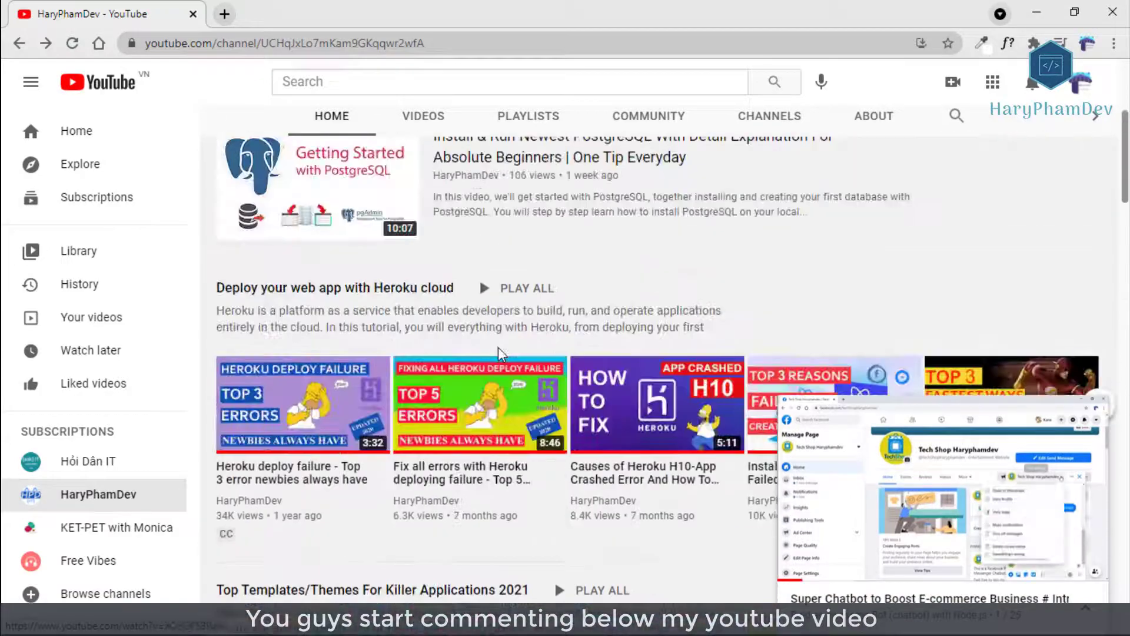
{"action": "scroll", "coordinate": [479, 296], "scroll_direction": "up", "scroll_amount": 4}
{"action": "left_click", "coordinate": [559, 371]}
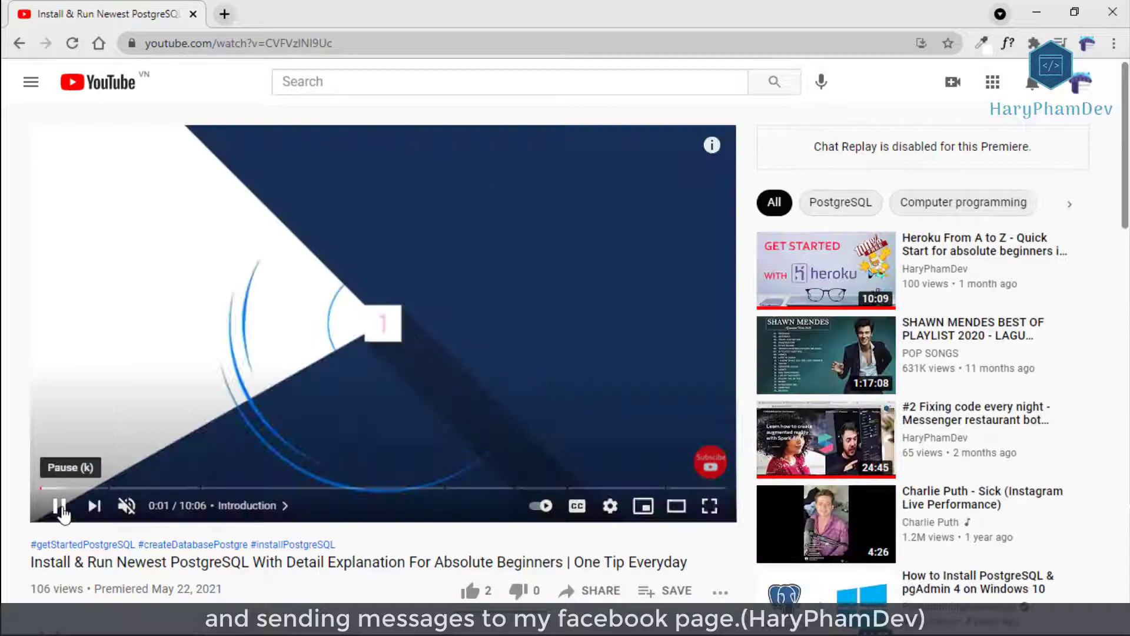
{"action": "left_click", "coordinate": [61, 506]}
Highlight the comment's parts about telegram messages and saving data in a googlesheet.
{"action": "scroll", "coordinate": [21, 366], "scroll_direction": "down", "scroll_amount": 9}
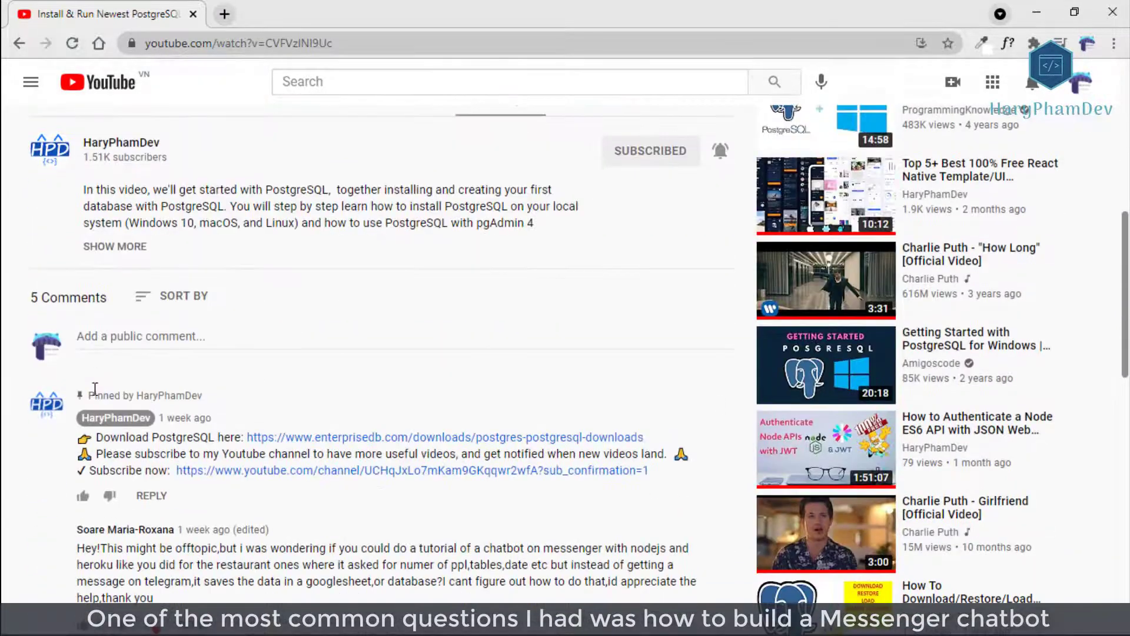
{"action": "scroll", "coordinate": [95, 389], "scroll_direction": "down", "scroll_amount": 6}
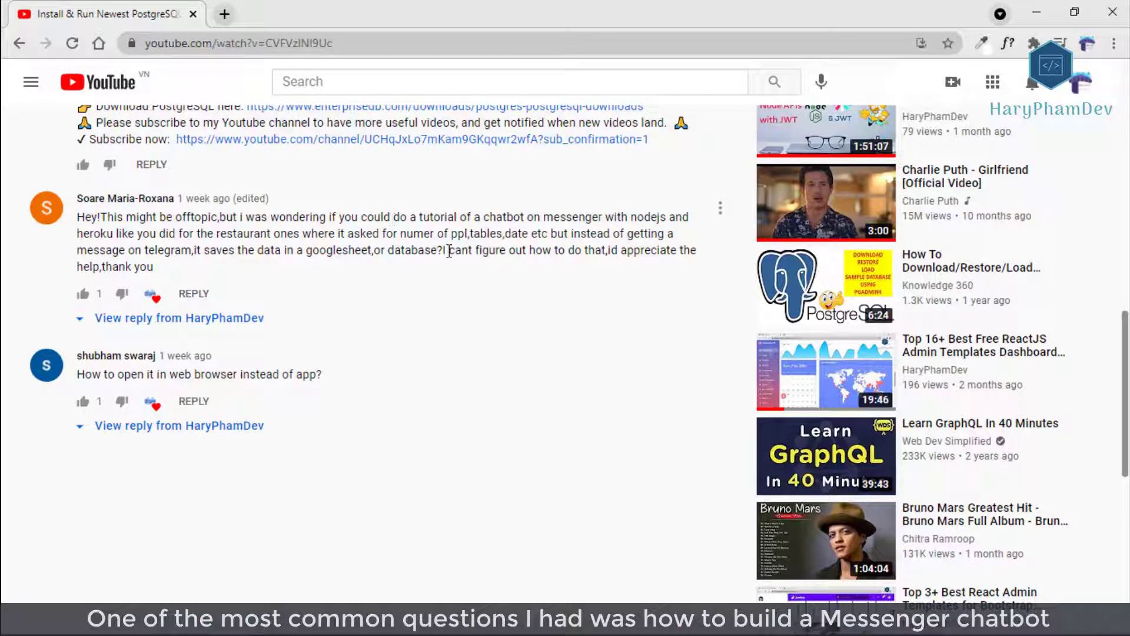
{"action": "left_click_drag", "start_coordinate": [448, 252], "coordinate": [613, 256]}
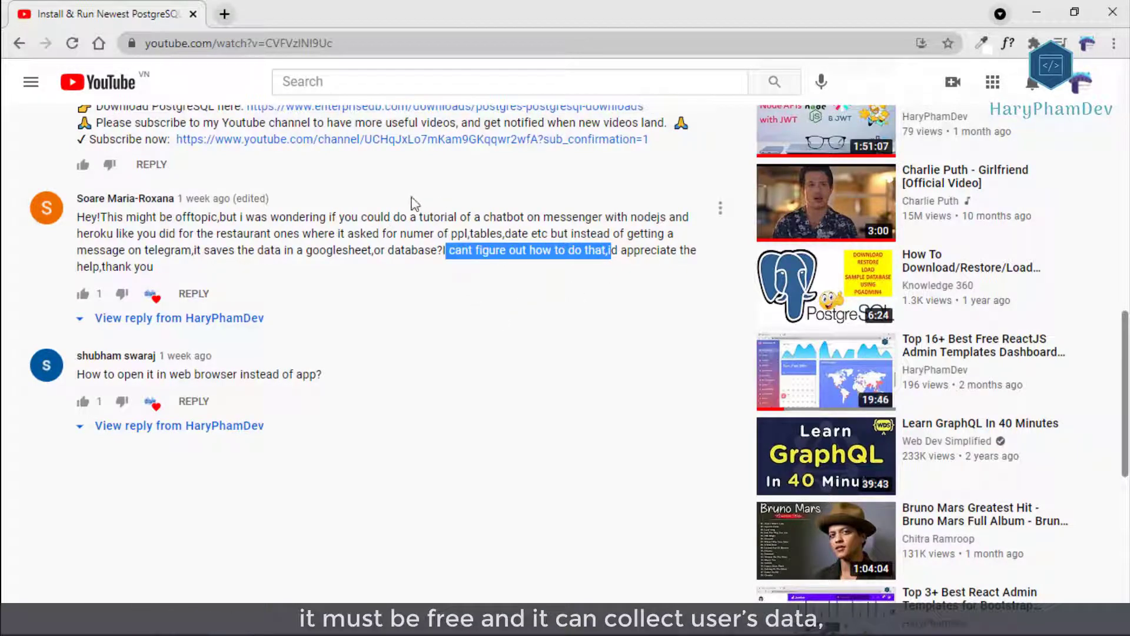
{"action": "left_click", "coordinate": [242, 230]}
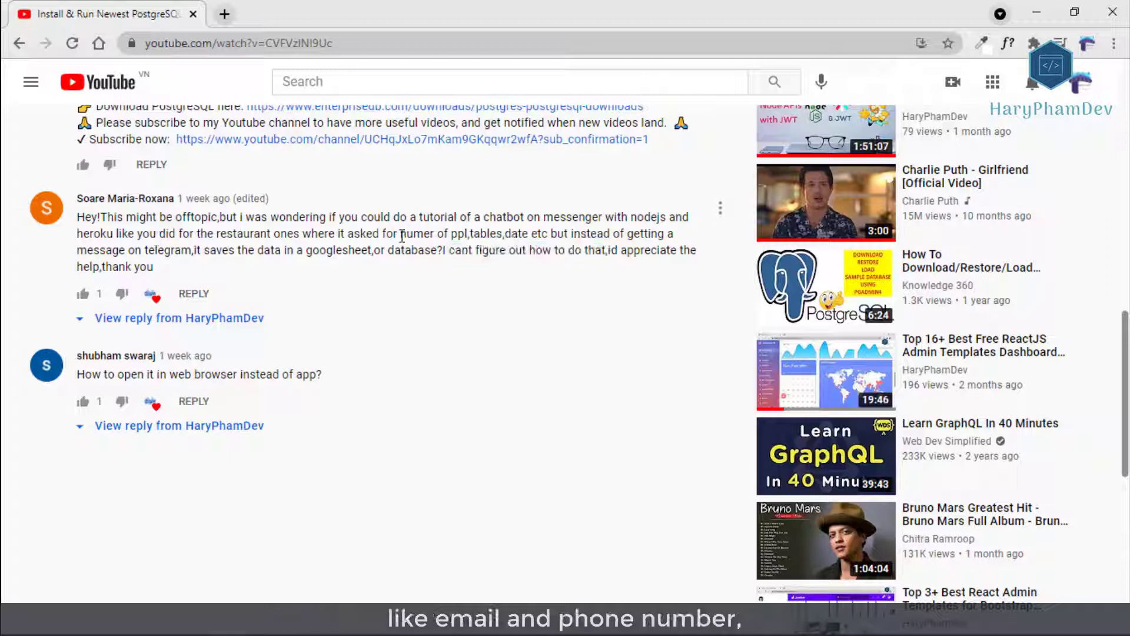
{"action": "left_click_drag", "start_coordinate": [571, 231], "coordinate": [202, 253]}
{"action": "left_click", "coordinate": [285, 277]}
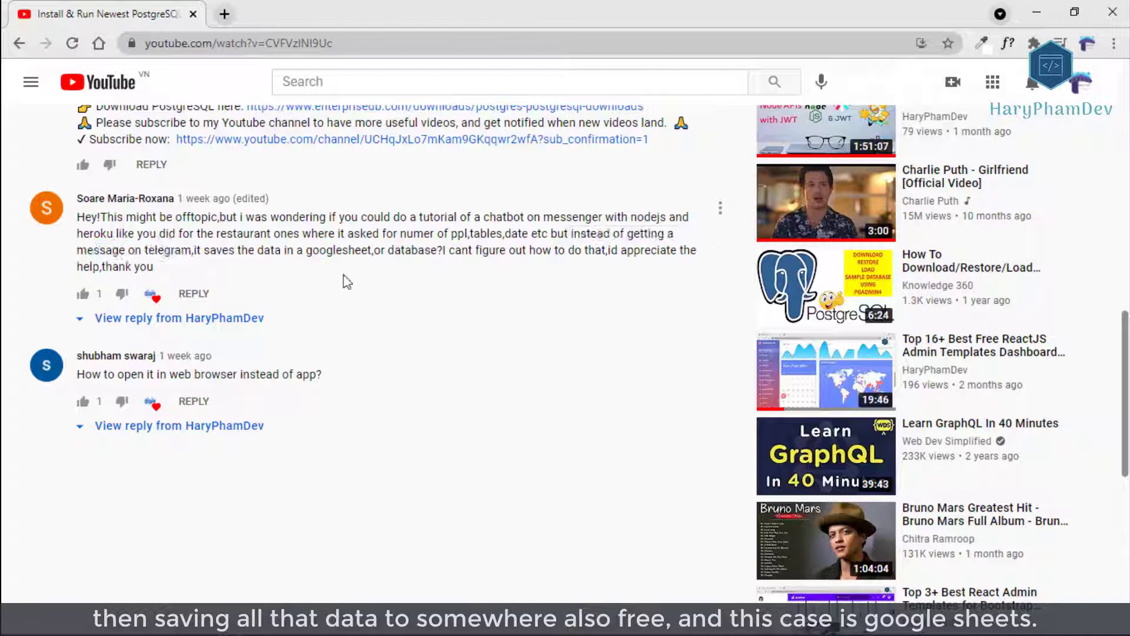
{"action": "left_click_drag", "start_coordinate": [196, 254], "coordinate": [456, 252]}
{"action": "left_click", "coordinate": [501, 294]}
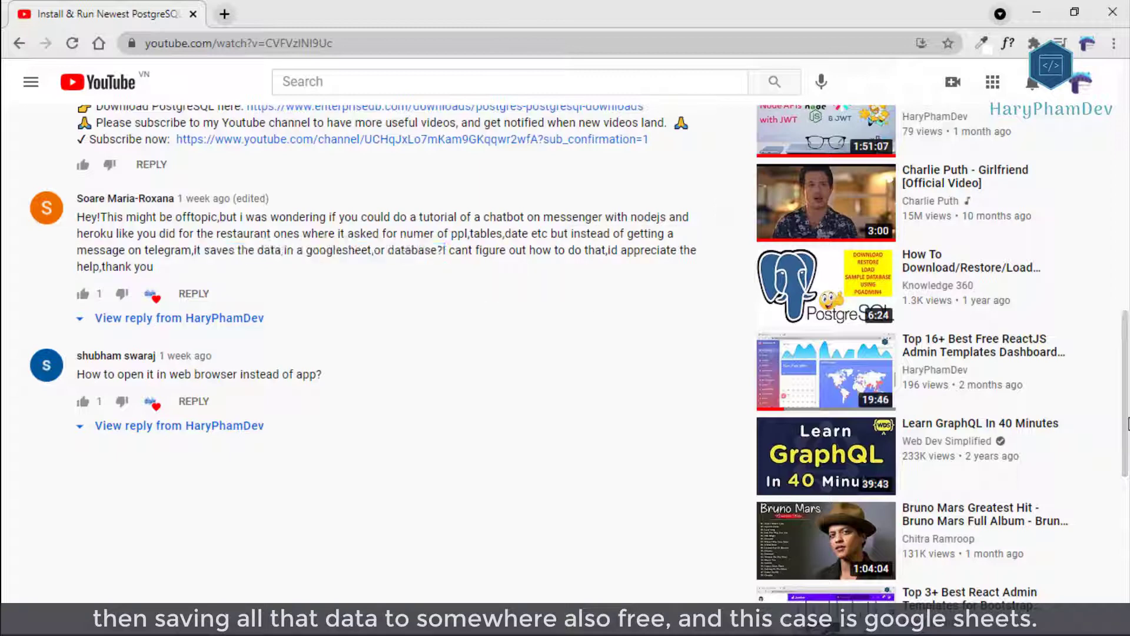
Scroll down and go to the video creator's channel page.
{"action": "left_click_drag", "start_coordinate": [1128, 427], "coordinate": [1128, 177]}
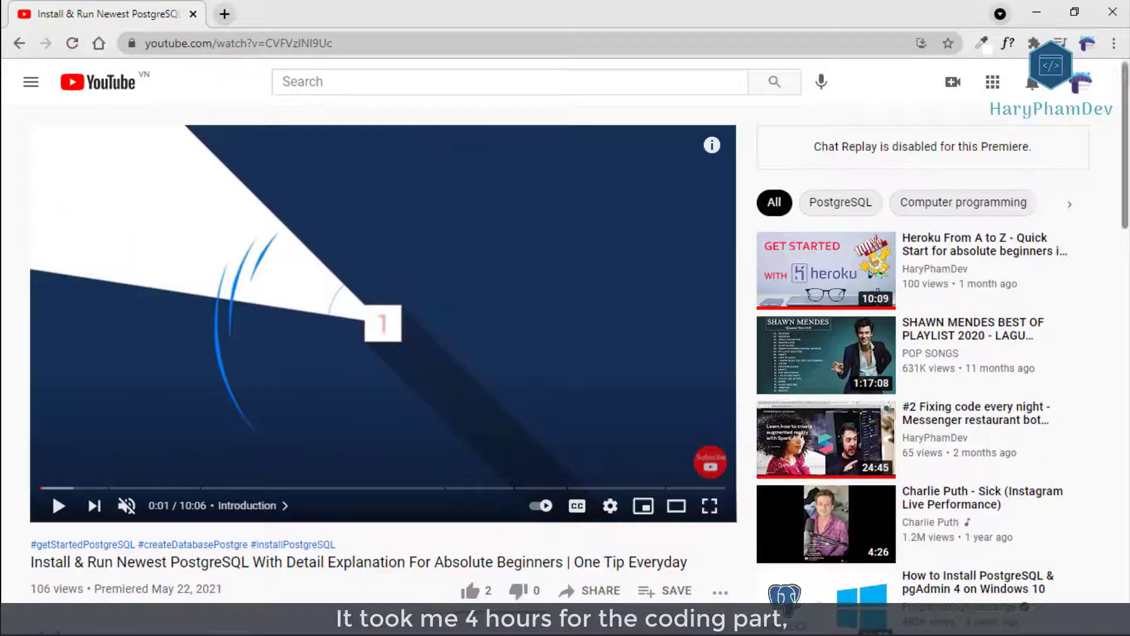
{"action": "scroll", "coordinate": [502, 353], "scroll_direction": "down", "scroll_amount": 4}
{"action": "left_click", "coordinate": [130, 399]}
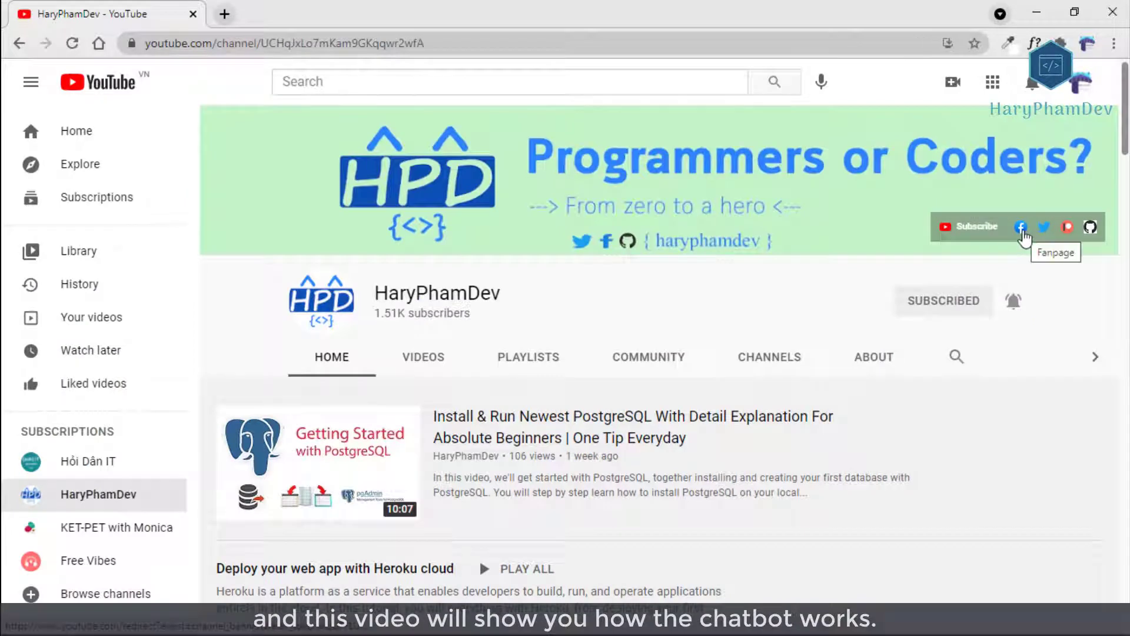
Open the channel's Facebook fan page and scroll through it.
{"action": "left_click", "coordinate": [1023, 233]}
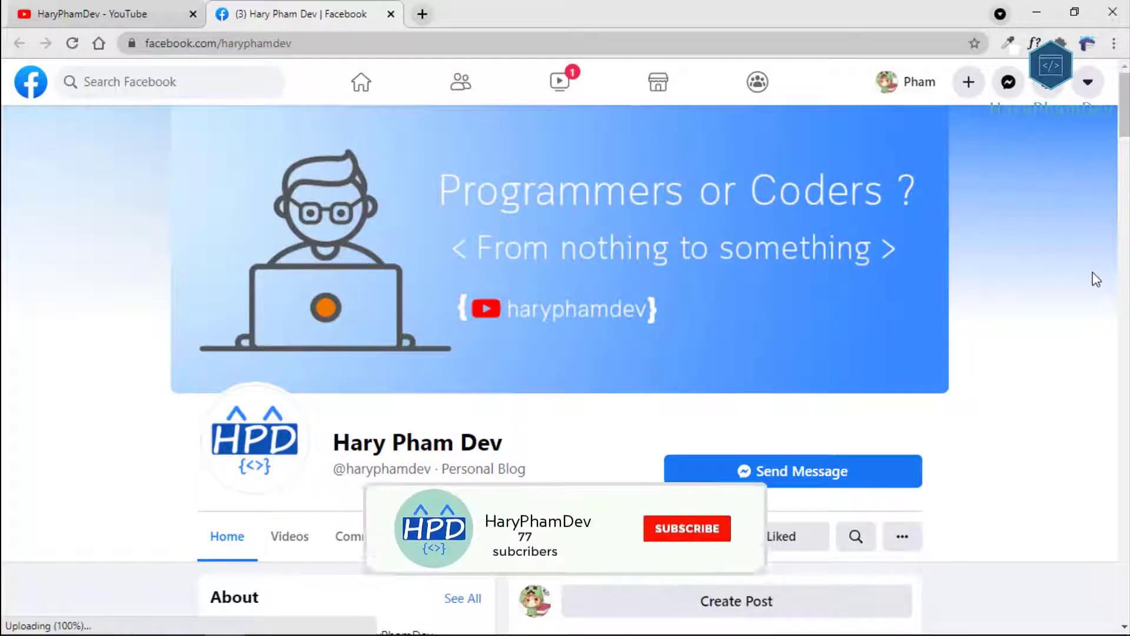
{"action": "scroll", "coordinate": [1094, 278], "scroll_direction": "down", "scroll_amount": 5}
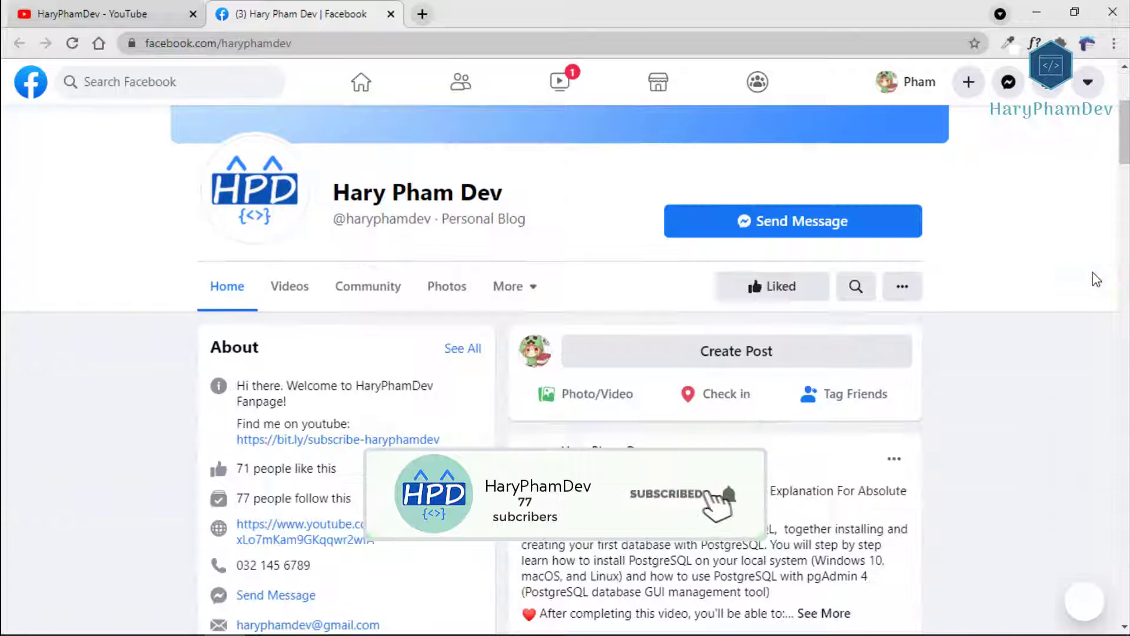
{"action": "scroll", "coordinate": [1095, 278], "scroll_direction": "down", "scroll_amount": 2}
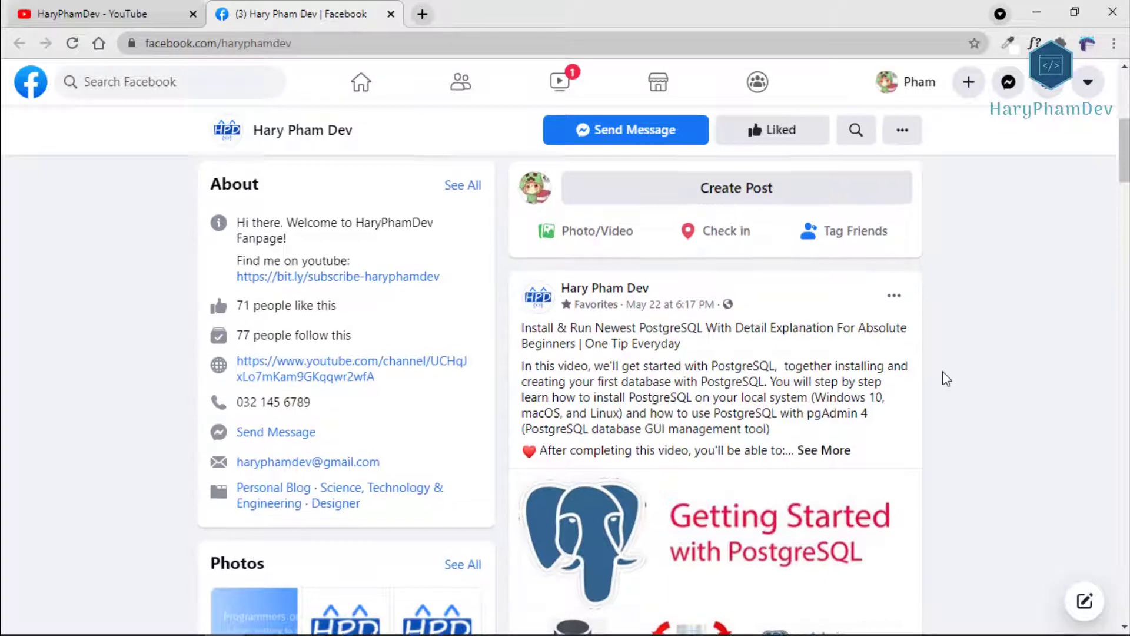
{"action": "scroll", "coordinate": [946, 378], "scroll_direction": "up", "scroll_amount": 7}
Play all of the channel's Facebook Messenger Platform playlist and dismiss the ad over the video.
{"action": "left_click", "coordinate": [130, 8]}
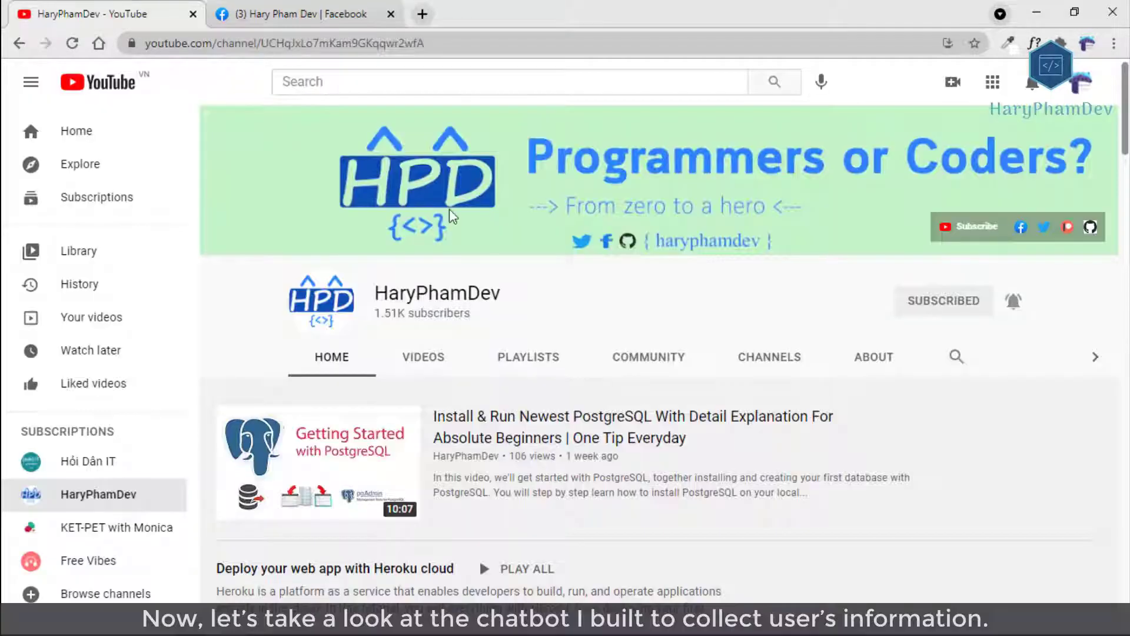
{"action": "left_click", "coordinate": [527, 357]}
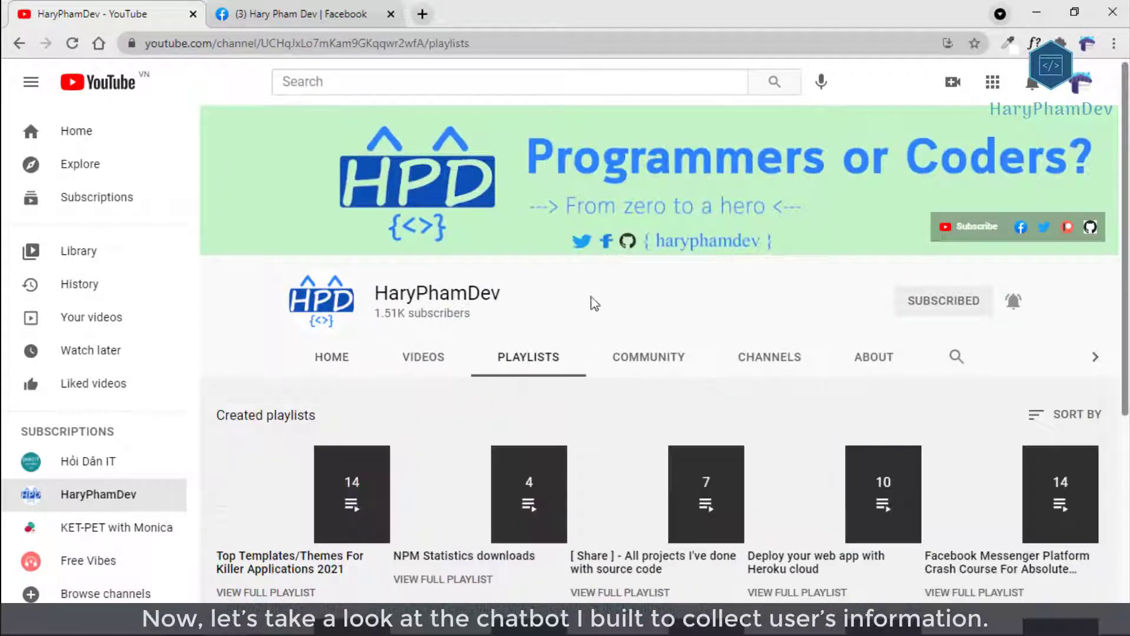
{"action": "scroll", "coordinate": [690, 294], "scroll_direction": "down", "scroll_amount": 4}
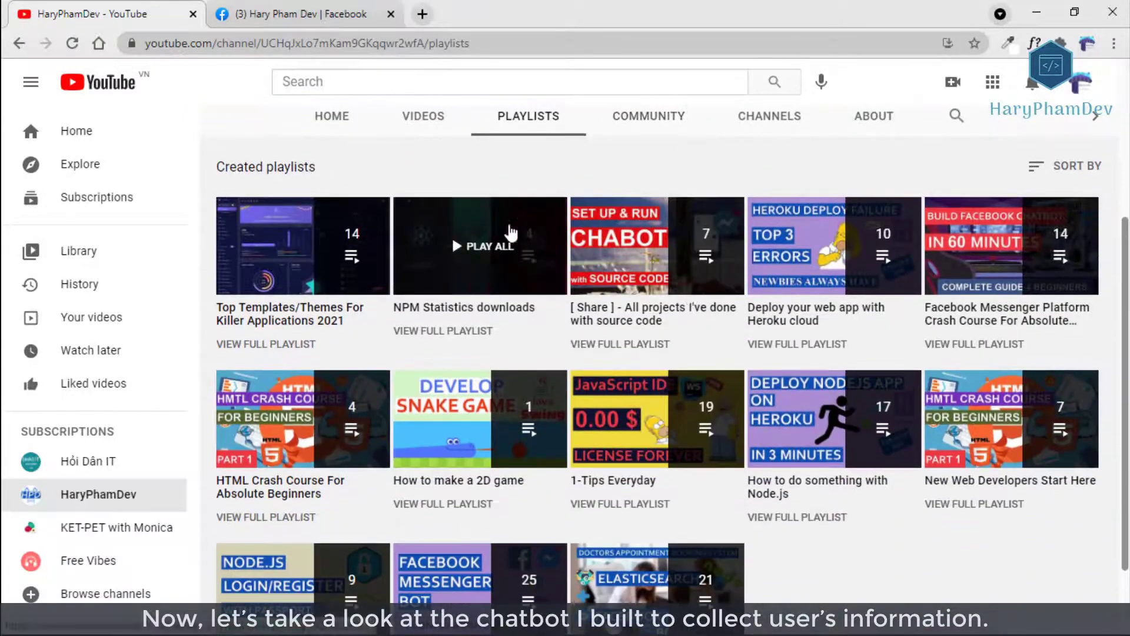
{"action": "left_click", "coordinate": [983, 235]}
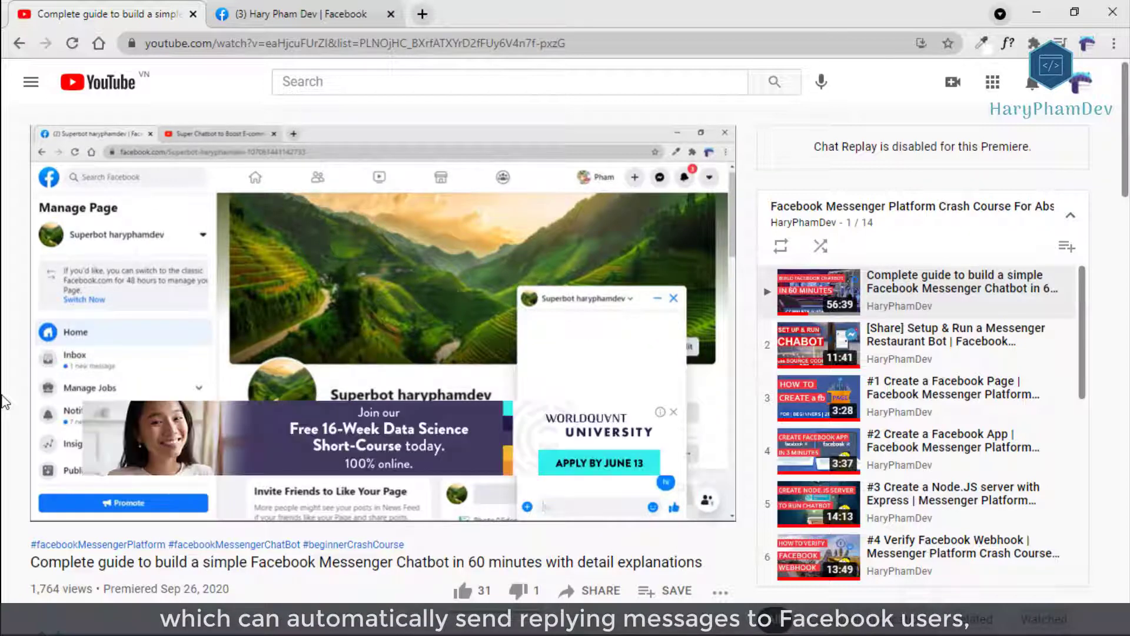
{"action": "left_click", "coordinate": [673, 411]}
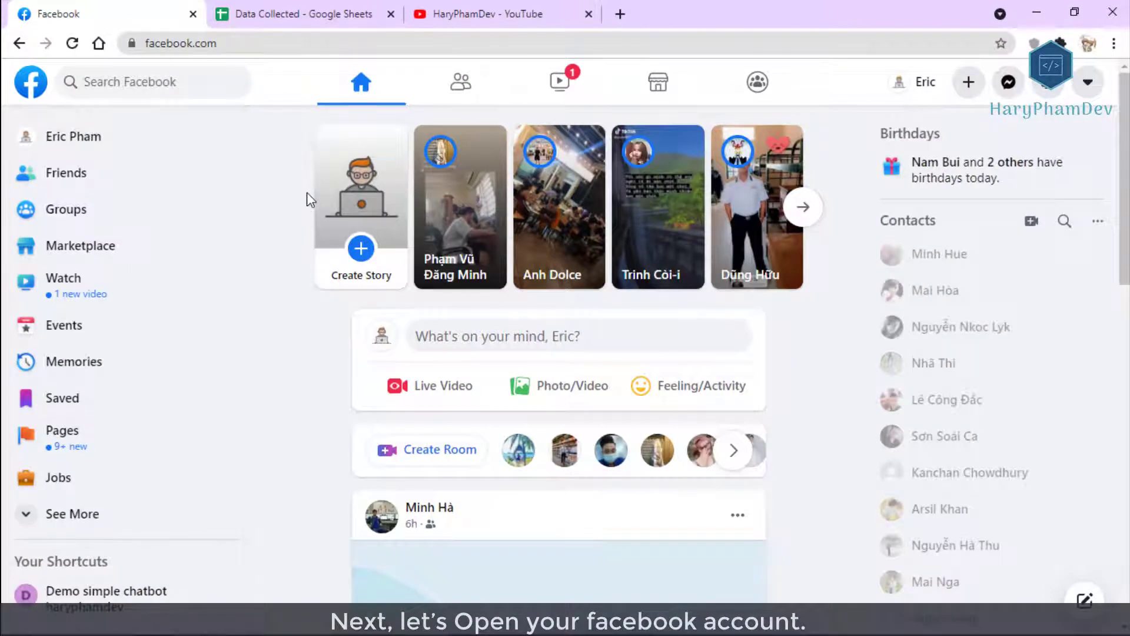
Search Facebook for 'personal data' and show the Personal Data GoogleSheet results, highlighting the author's name.
{"action": "left_click", "coordinate": [166, 82]}
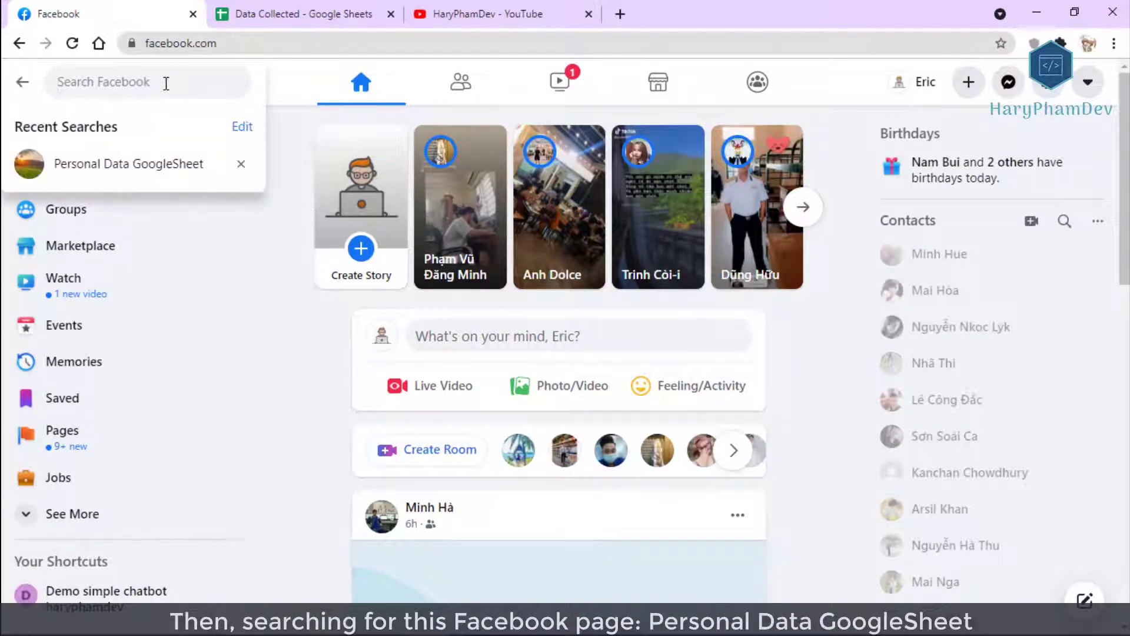
{"action": "type", "text": "prs"}
{"action": "key", "text": "BackSpace"}
{"action": "type", "text": "er"}
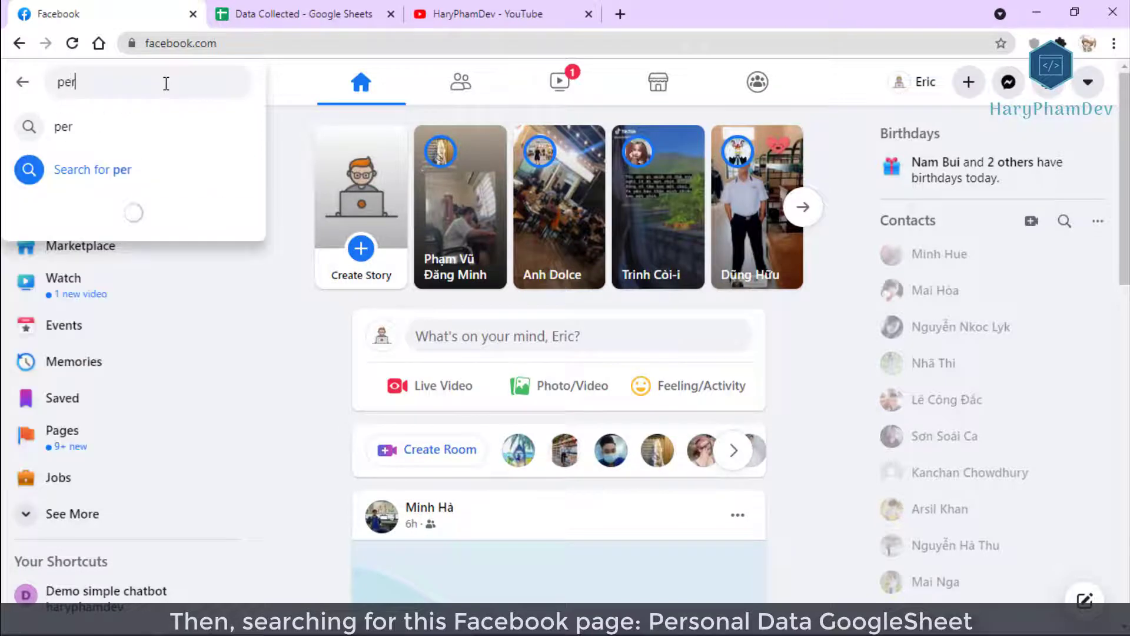
{"action": "type", "text": "sonal data"}
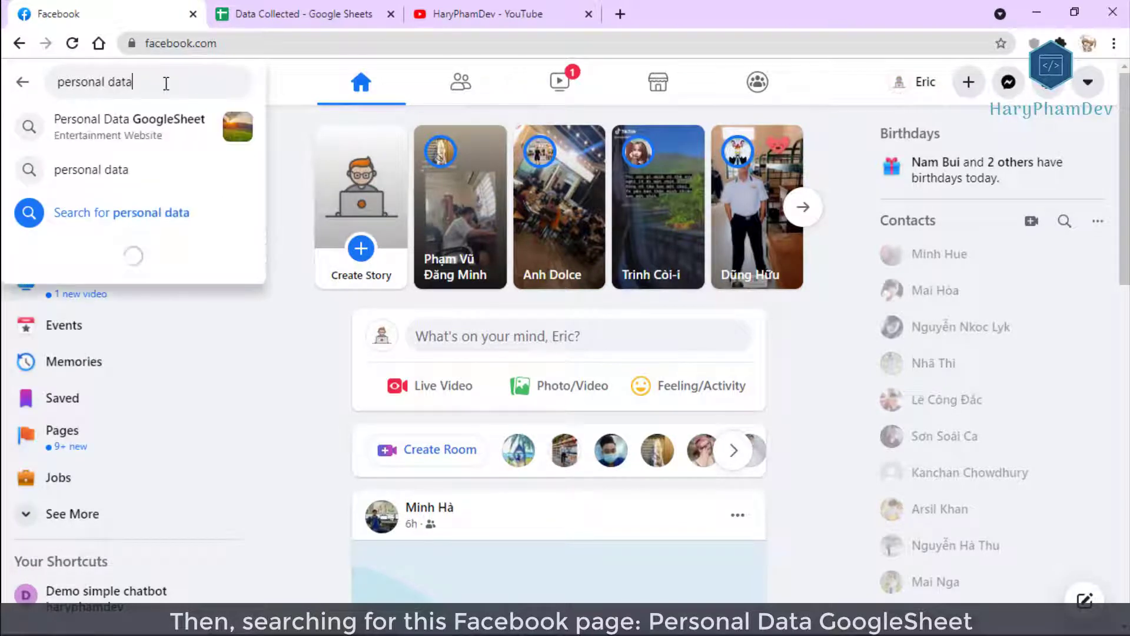
{"action": "left_click", "coordinate": [183, 126]}
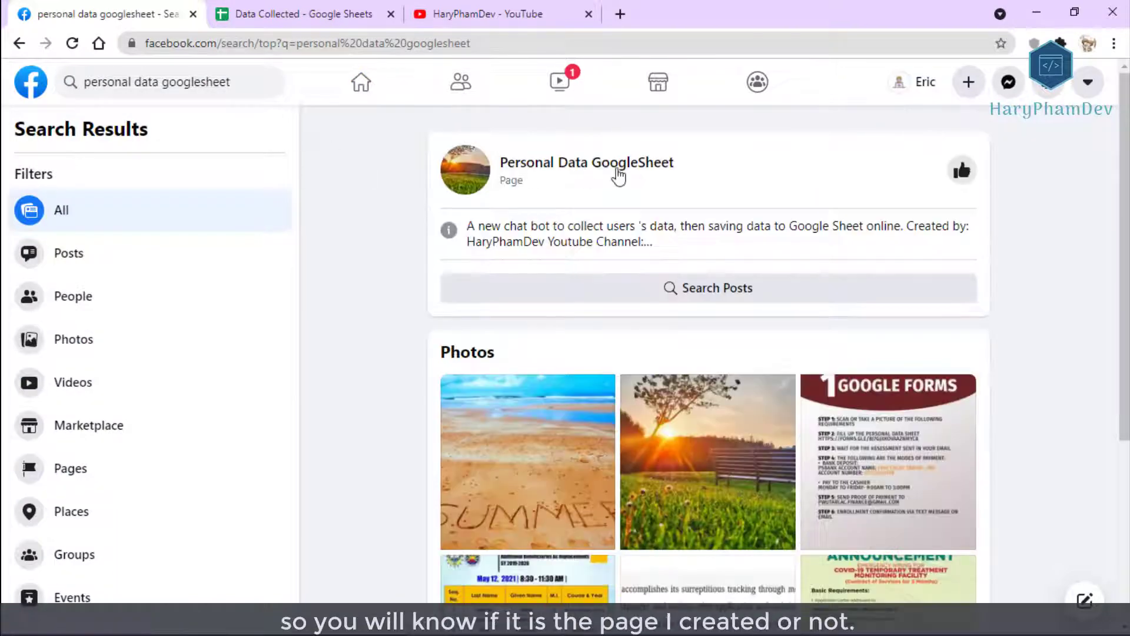
{"action": "mouse_move", "coordinate": [548, 169]}
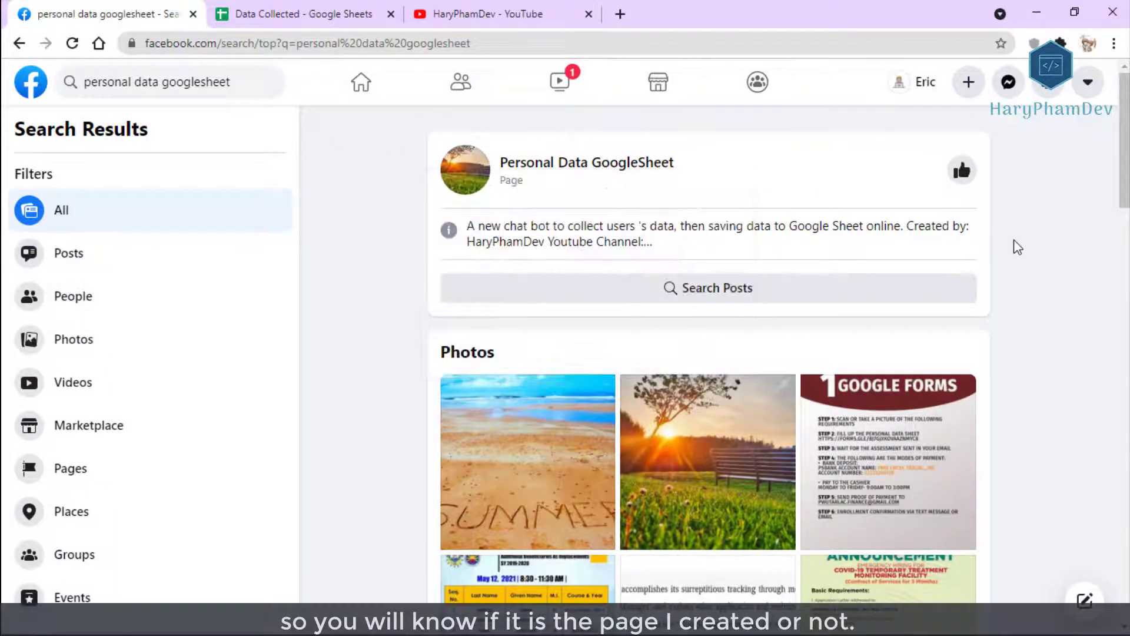
{"action": "left_click_drag", "start_coordinate": [543, 242], "coordinate": [468, 243]}
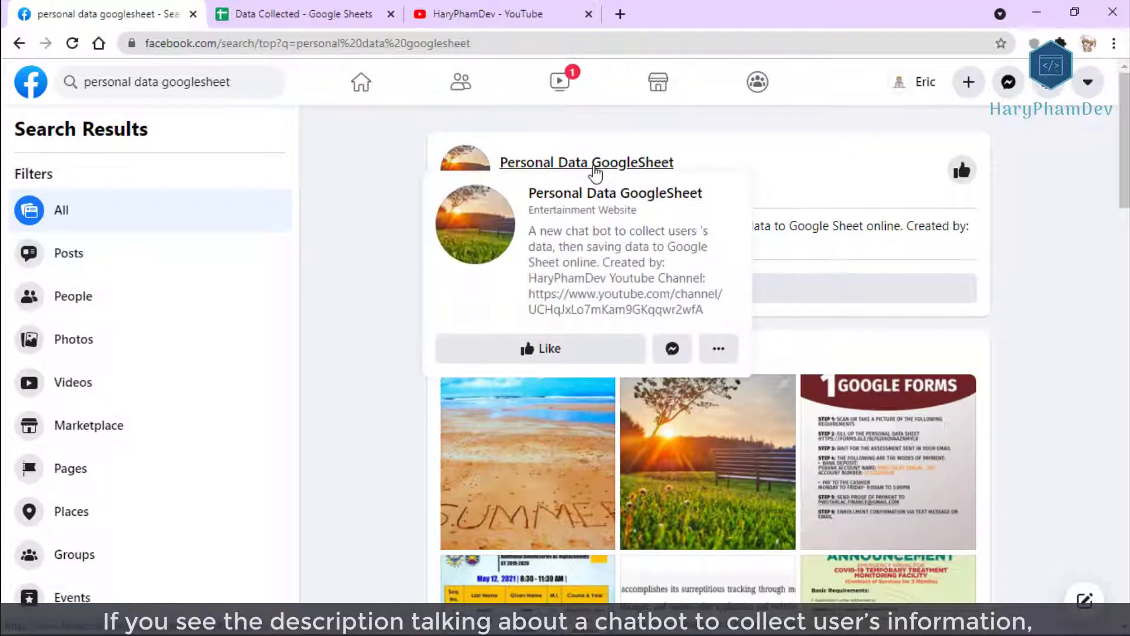
Open the Personal Data GoogleSheet page, review its About description, and start a chat with it.
{"action": "left_click", "coordinate": [595, 171]}
{"action": "scroll", "coordinate": [1121, 333], "scroll_direction": "up", "scroll_amount": 4}
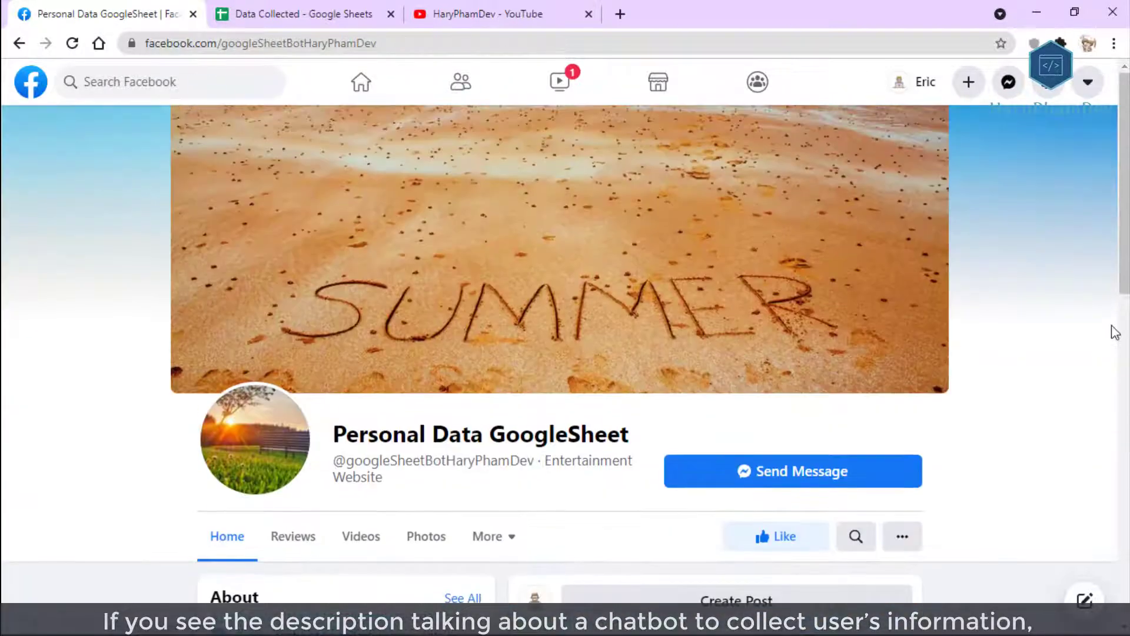
{"action": "scroll", "coordinate": [1086, 342], "scroll_direction": "down", "scroll_amount": 4}
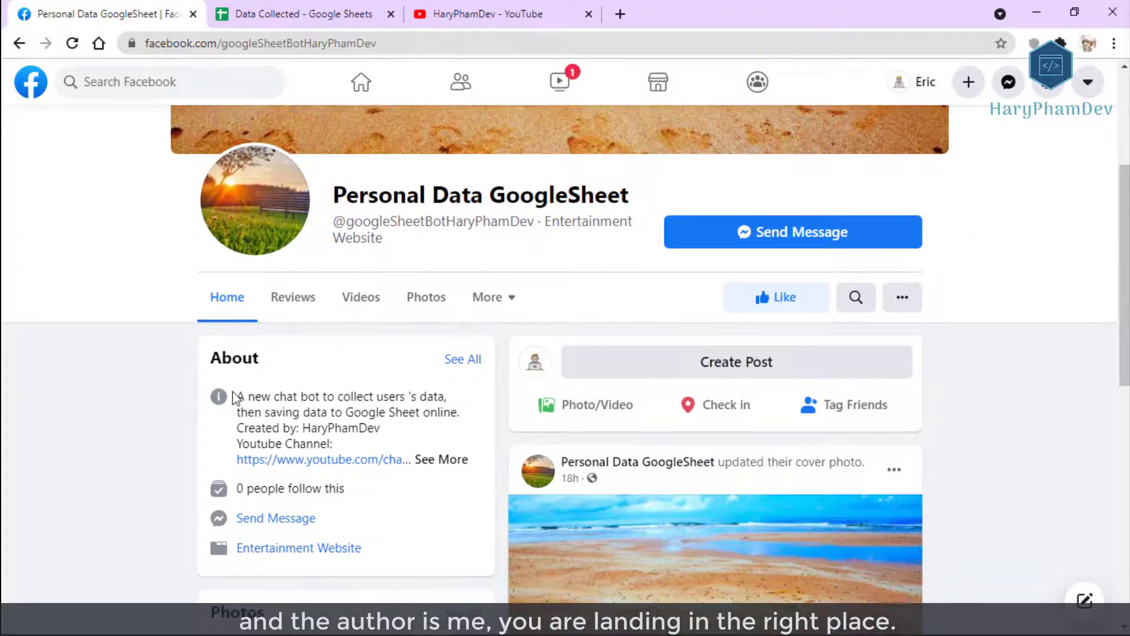
{"action": "left_click_drag", "start_coordinate": [246, 399], "coordinate": [382, 442]}
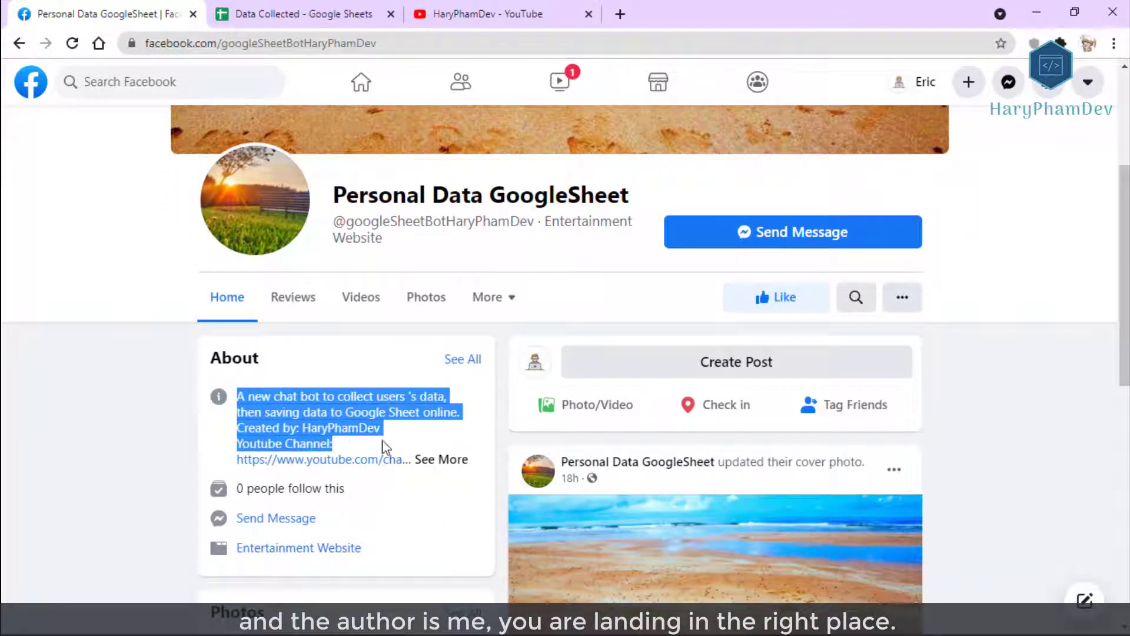
{"action": "left_click", "coordinate": [147, 383]}
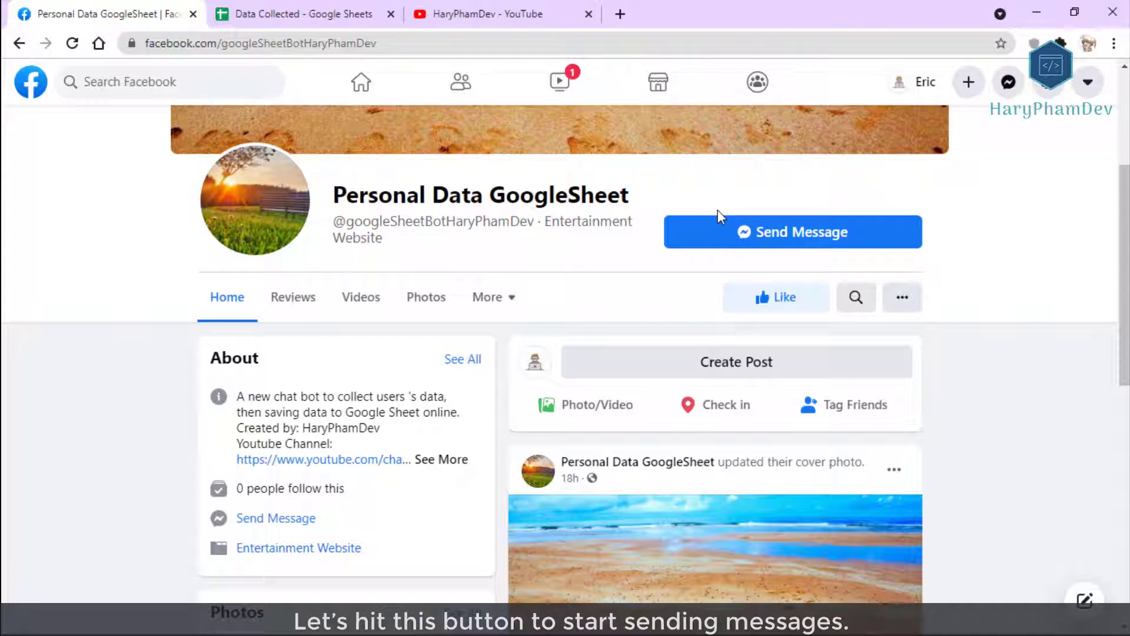
{"action": "left_click", "coordinate": [799, 239]}
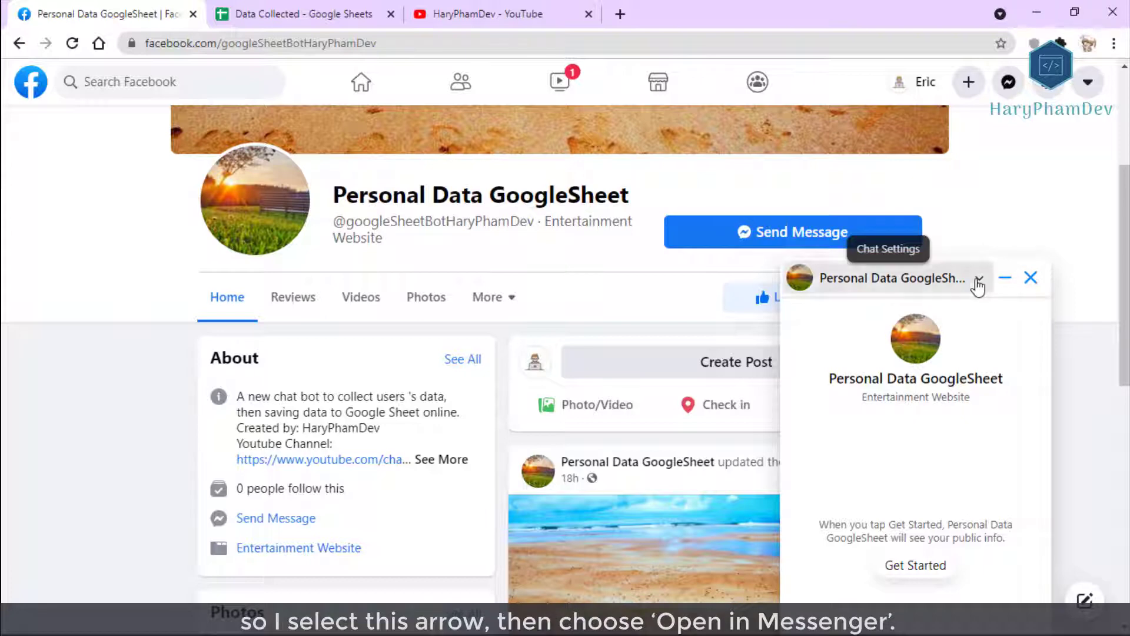
Open the Personal Data GoogleSheet conversation in Messenger in a new tab and switch to it.
{"action": "left_click", "coordinate": [978, 280]}
{"action": "right_click", "coordinate": [832, 333]}
{"action": "left_click", "coordinate": [833, 338]}
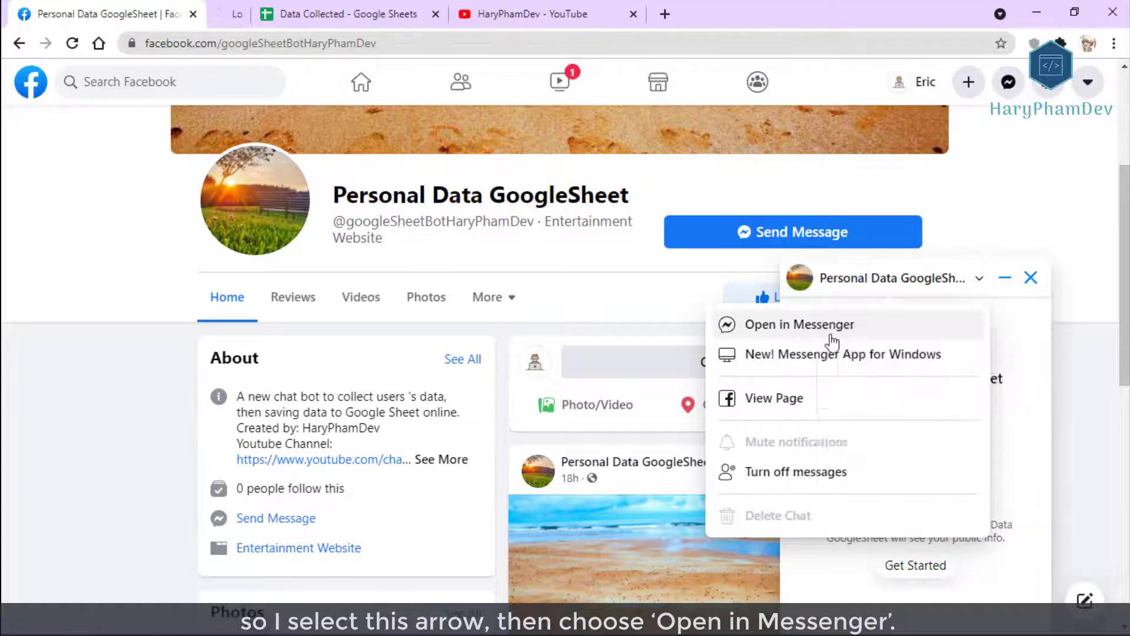
{"action": "left_click", "coordinate": [103, 320]}
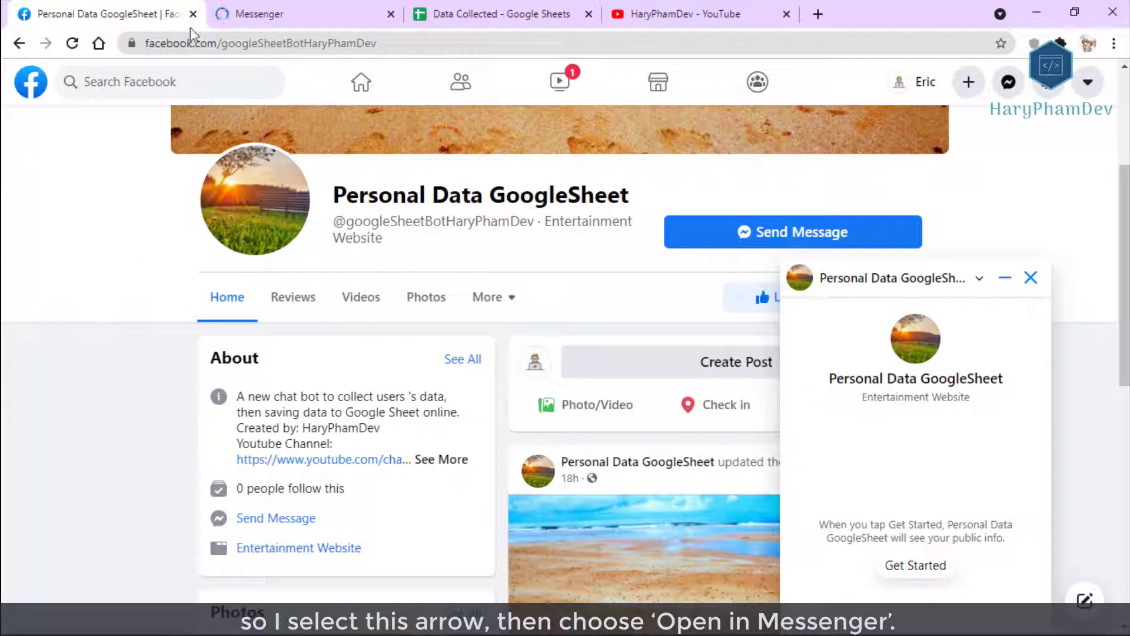
{"action": "left_click", "coordinate": [324, 10]}
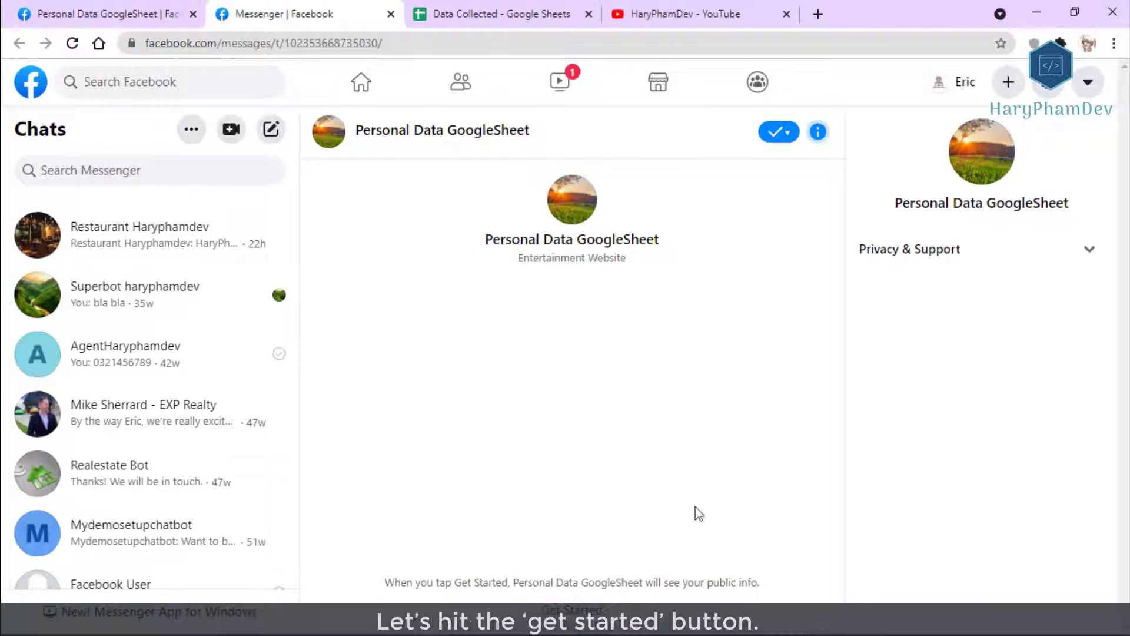
Click Get Started with the chatbot and glance at its persistent menu.
{"action": "left_click", "coordinate": [571, 610]}
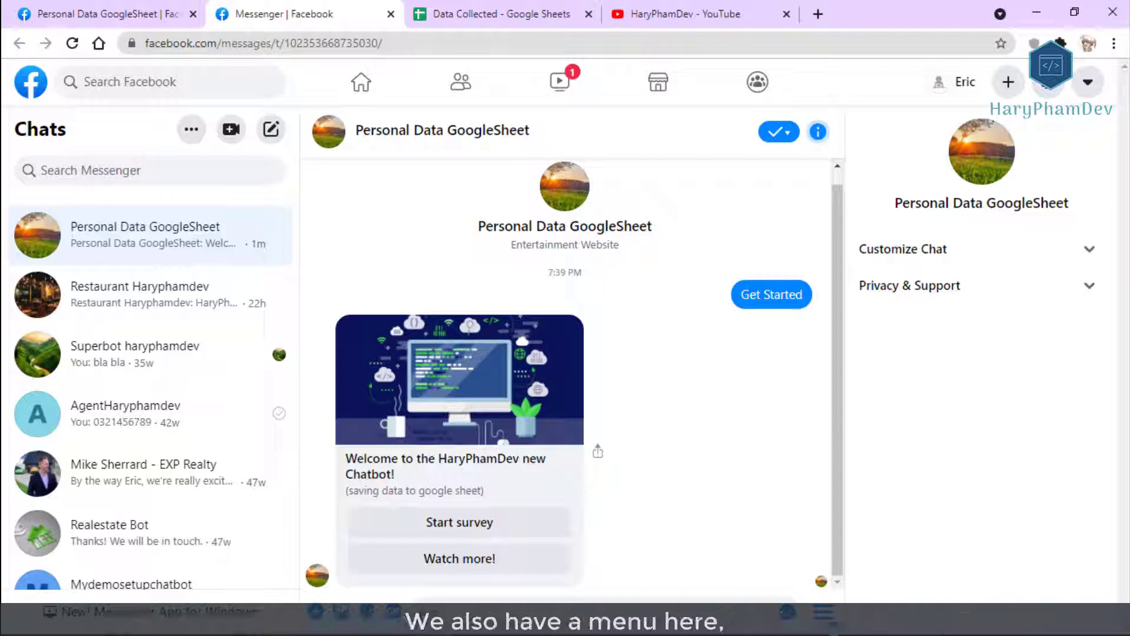
{"action": "left_click", "coordinate": [826, 615]}
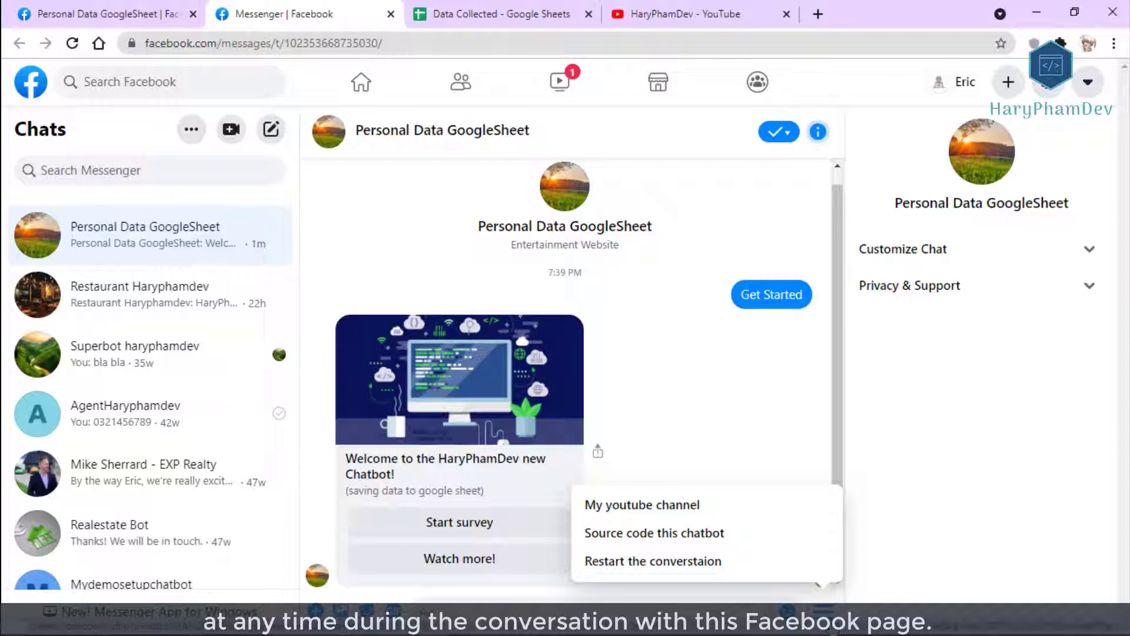
{"action": "left_click", "coordinate": [744, 512]}
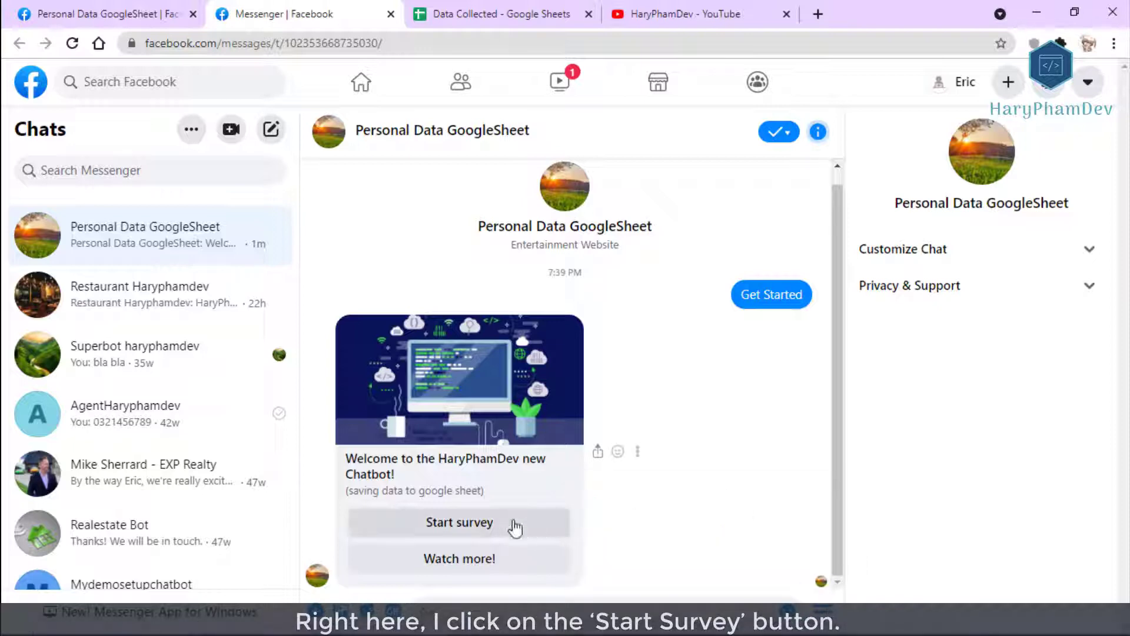
Start the survey and enter the name, country 'canad', an email address and a phone number.
{"action": "left_click", "coordinate": [482, 534]}
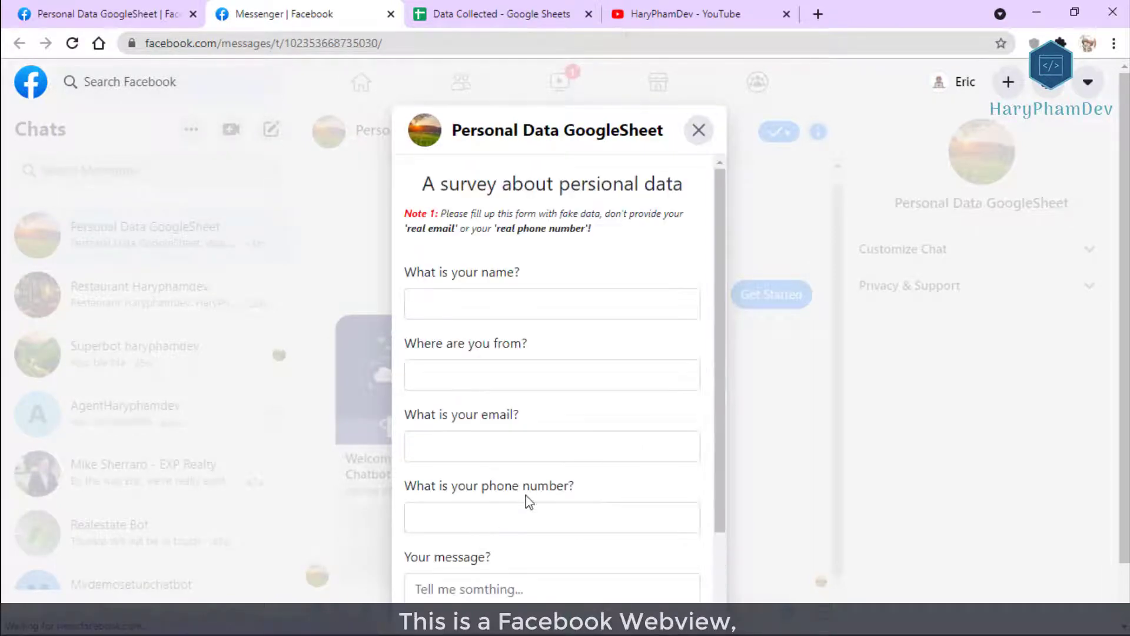
{"action": "left_click", "coordinate": [542, 315]}
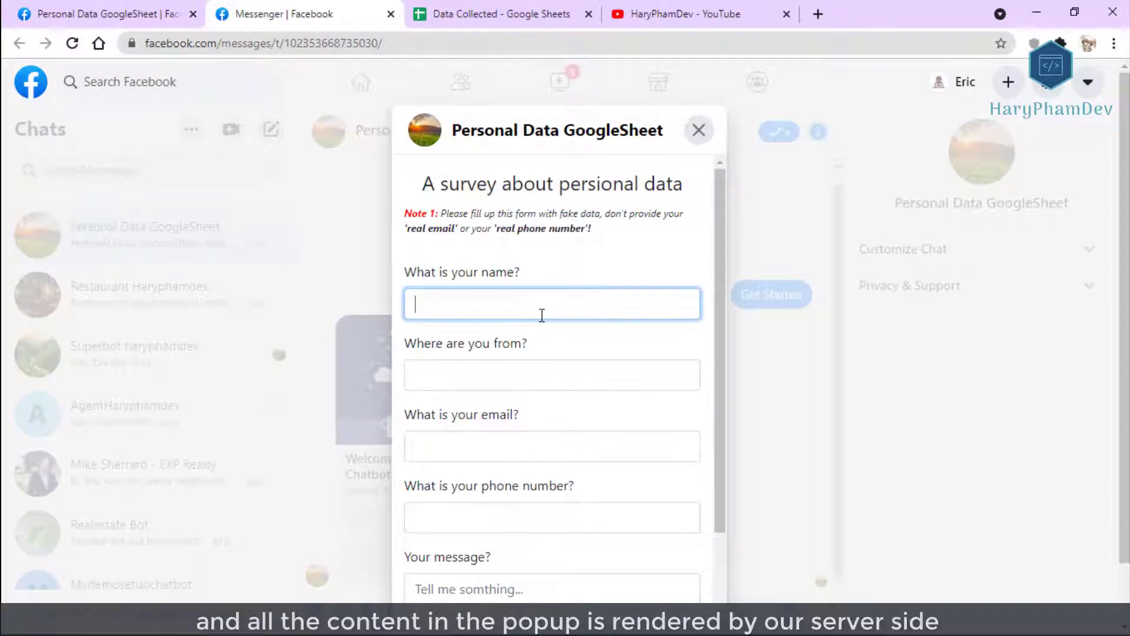
{"action": "key", "text": "Tab"}
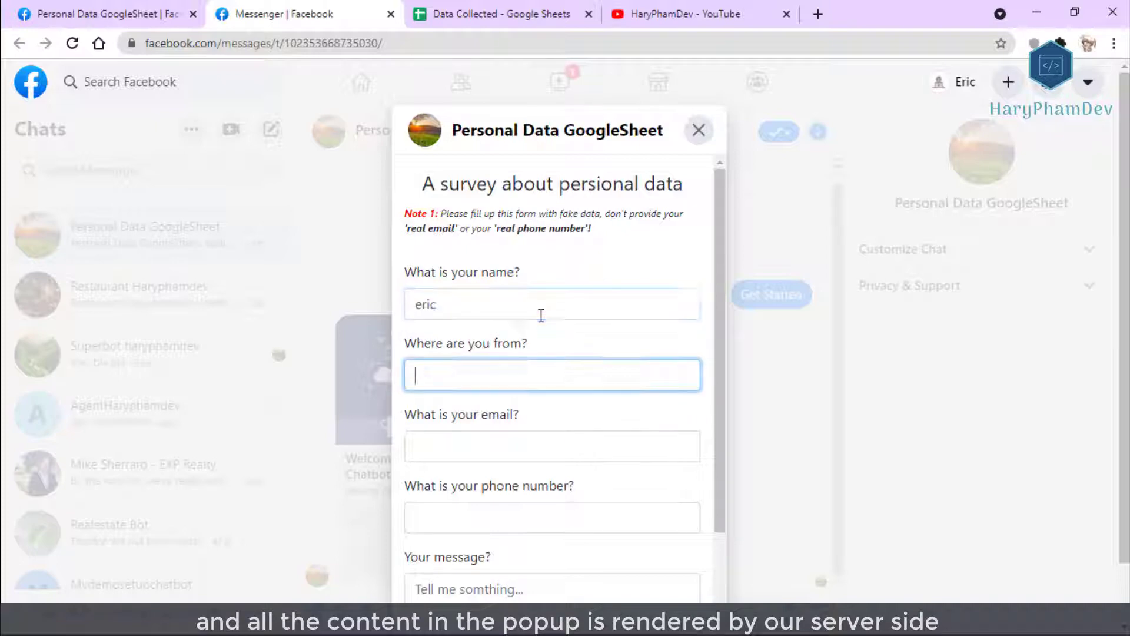
{"action": "key", "text": "Tab"}
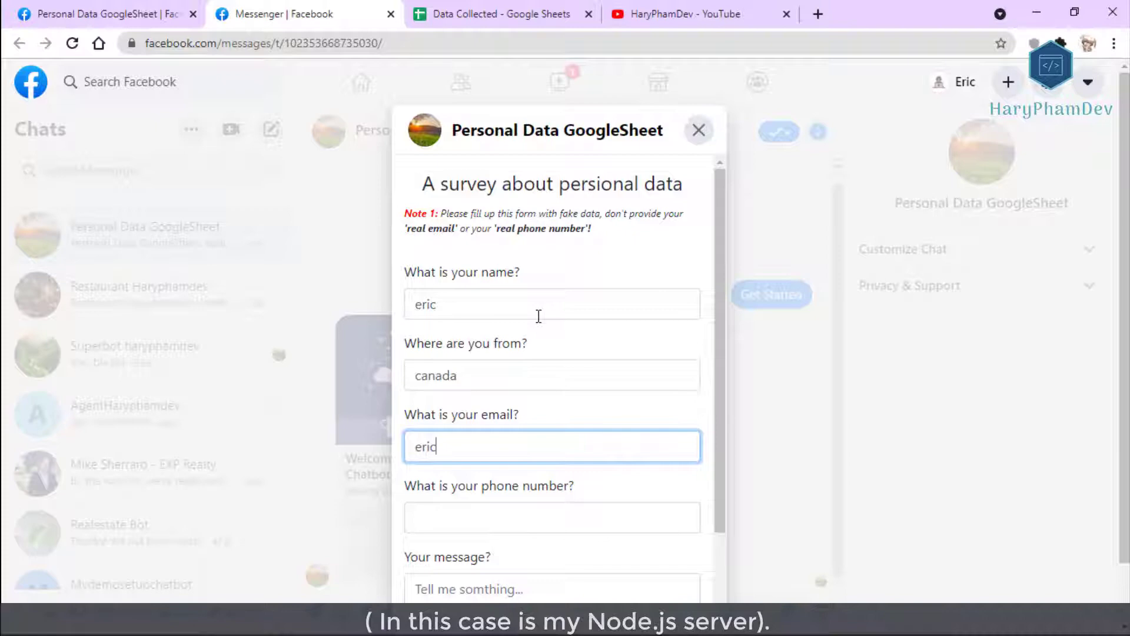
{"action": "key", "text": "Tab"}
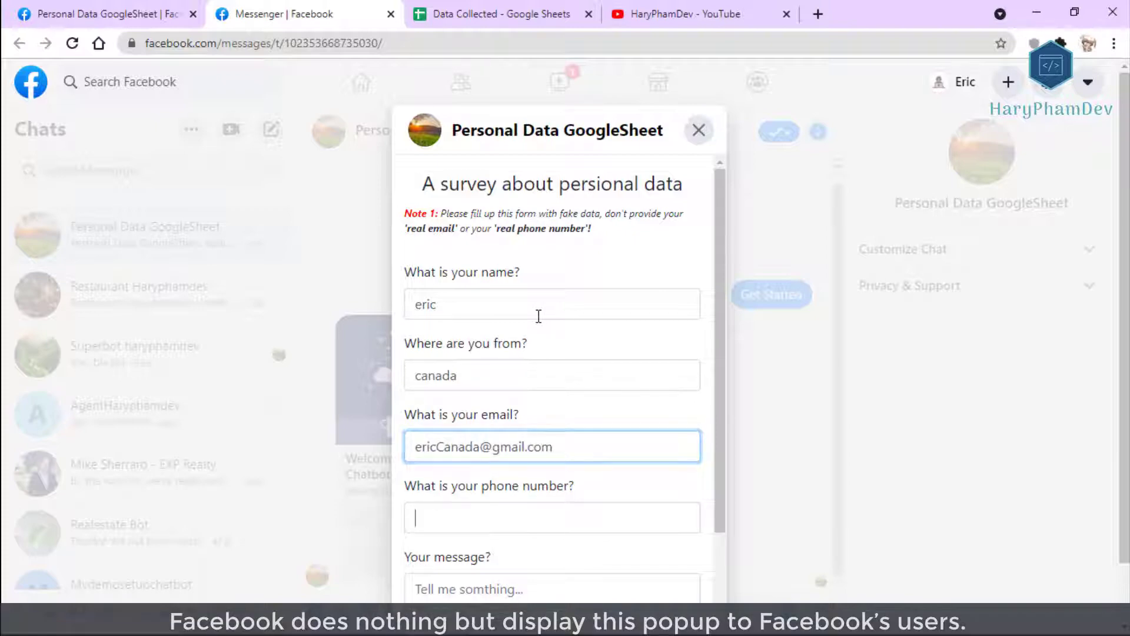
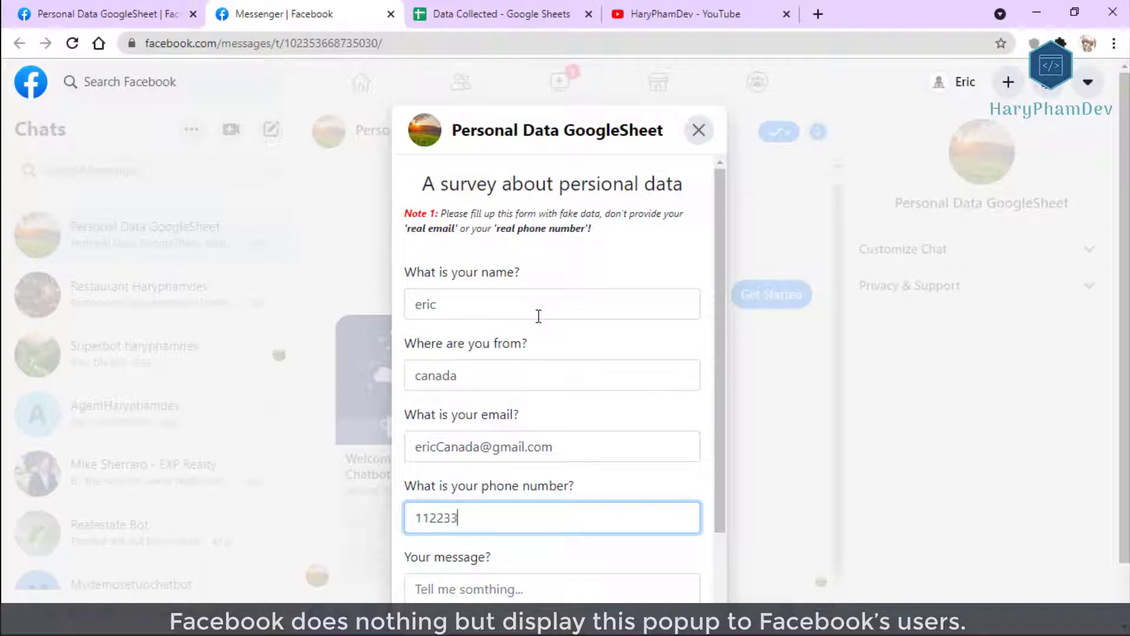
Write the message 'I'm from canada' and submit the survey.
{"action": "scroll", "coordinate": [608, 335], "scroll_direction": "down", "scroll_amount": 3}
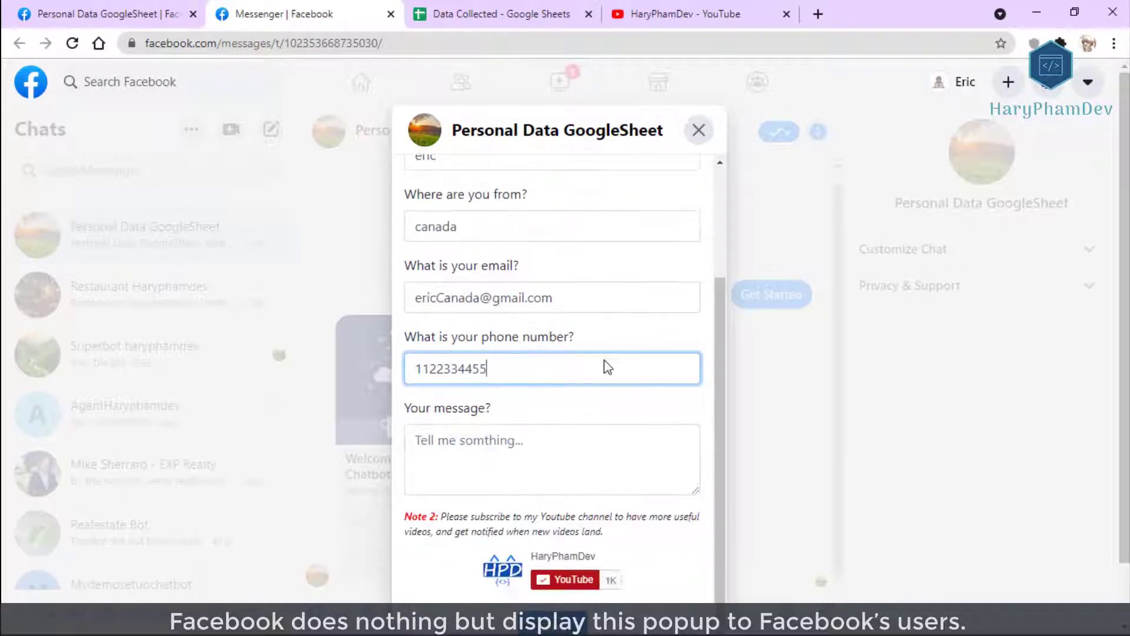
{"action": "left_click", "coordinate": [559, 451]}
{"action": "type", "text": "I'm"}
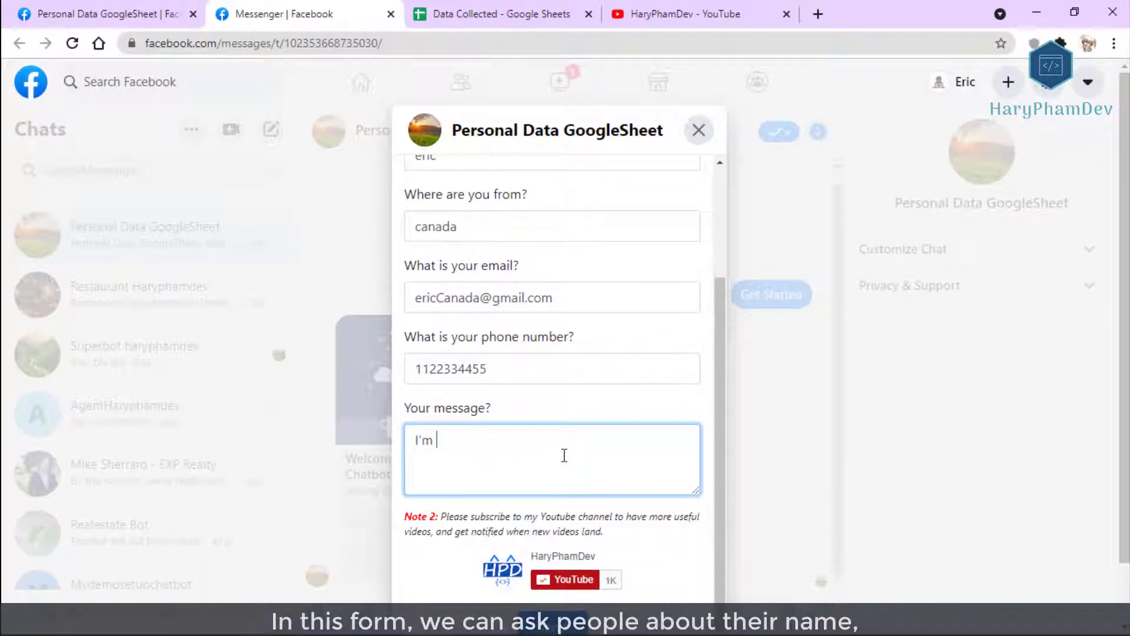
{"action": "type", "text": " from canada"}
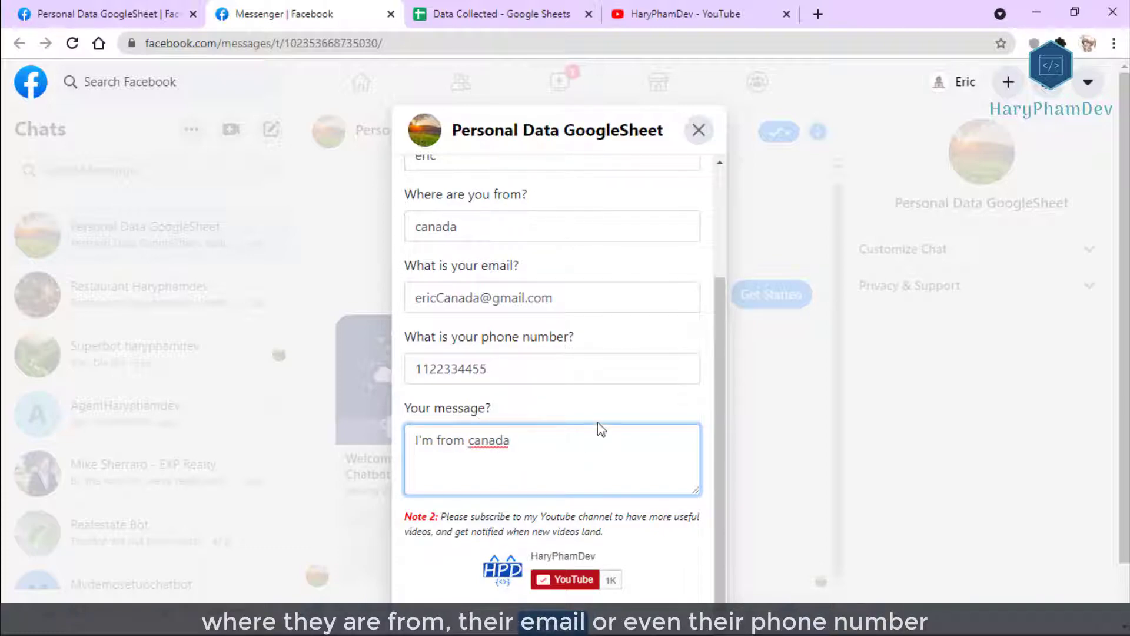
{"action": "scroll", "coordinate": [598, 423], "scroll_direction": "down", "scroll_amount": 1}
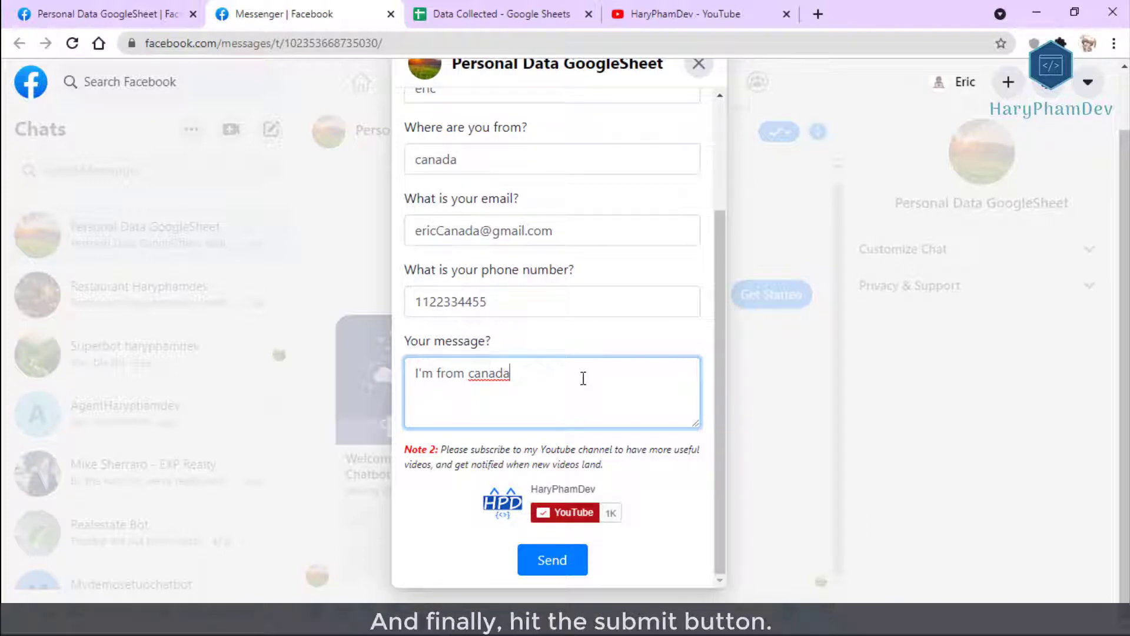
{"action": "left_click", "coordinate": [564, 566]}
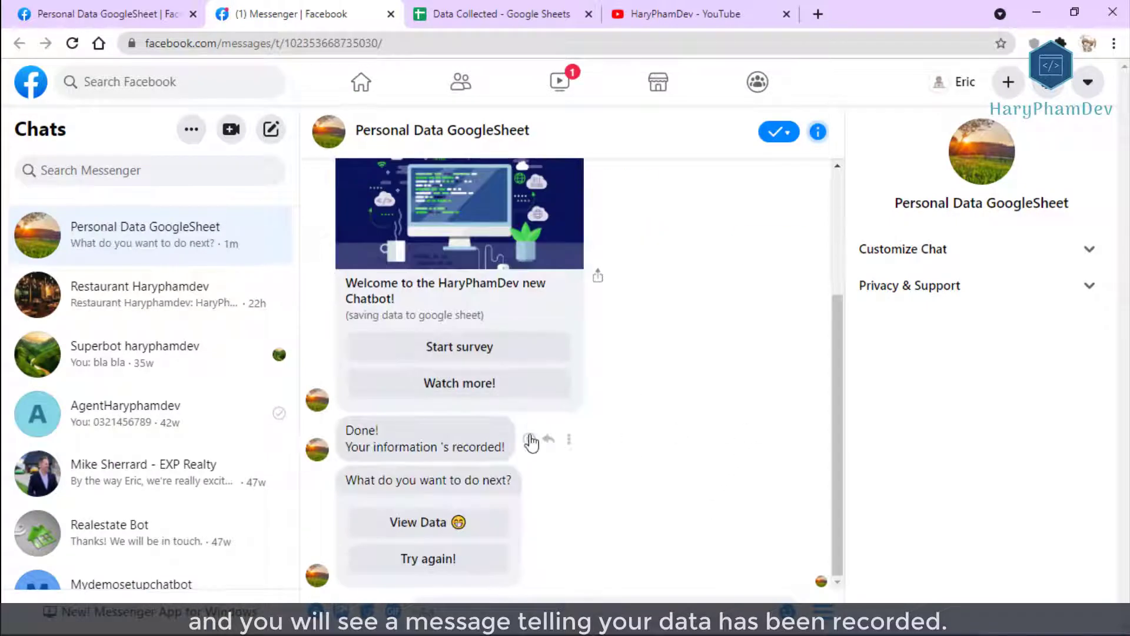
{"action": "left_click_drag", "start_coordinate": [516, 454], "coordinate": [345, 428]}
{"action": "left_click", "coordinate": [760, 477]}
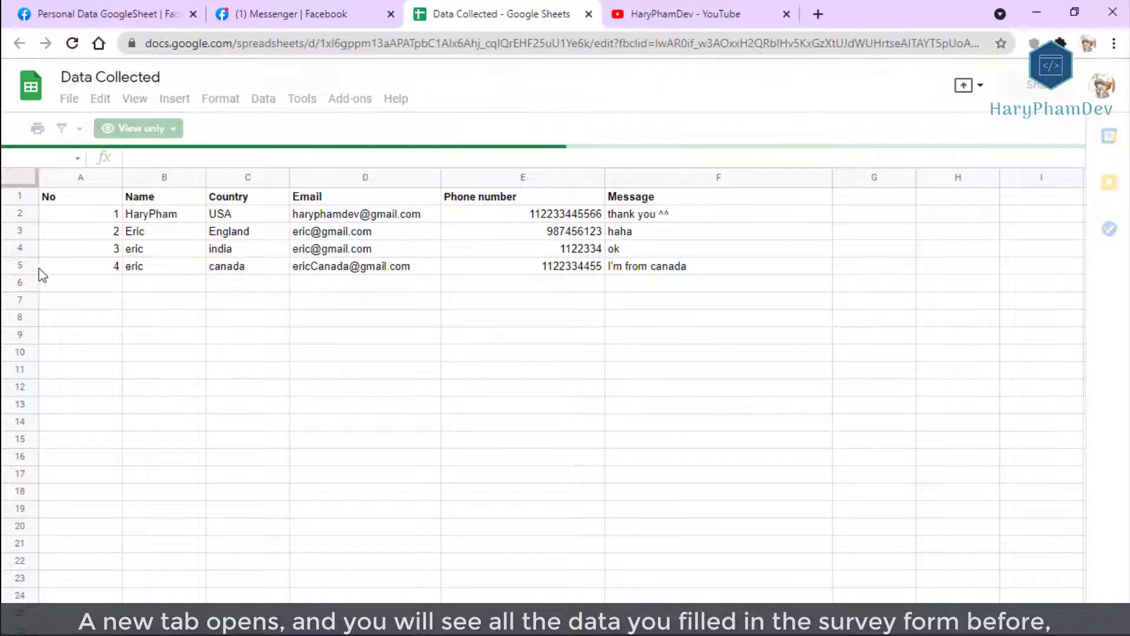
Select row 5 with the new submission in Data Collected, then return to the Messenger tab.
{"action": "left_click", "coordinate": [18, 262]}
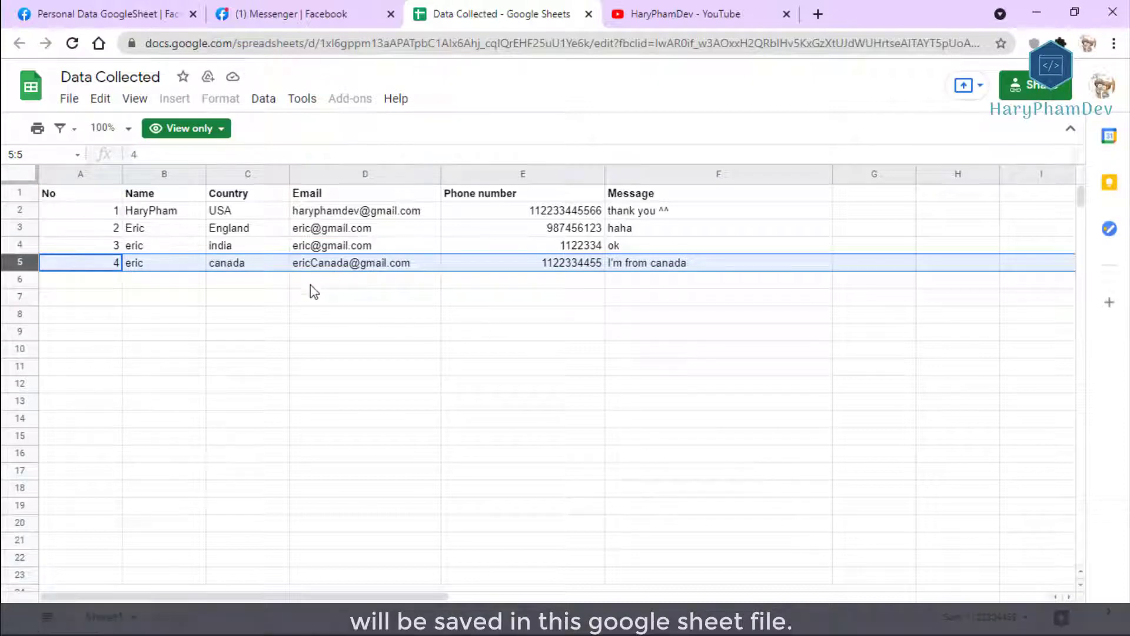
{"action": "left_click", "coordinate": [287, 15]}
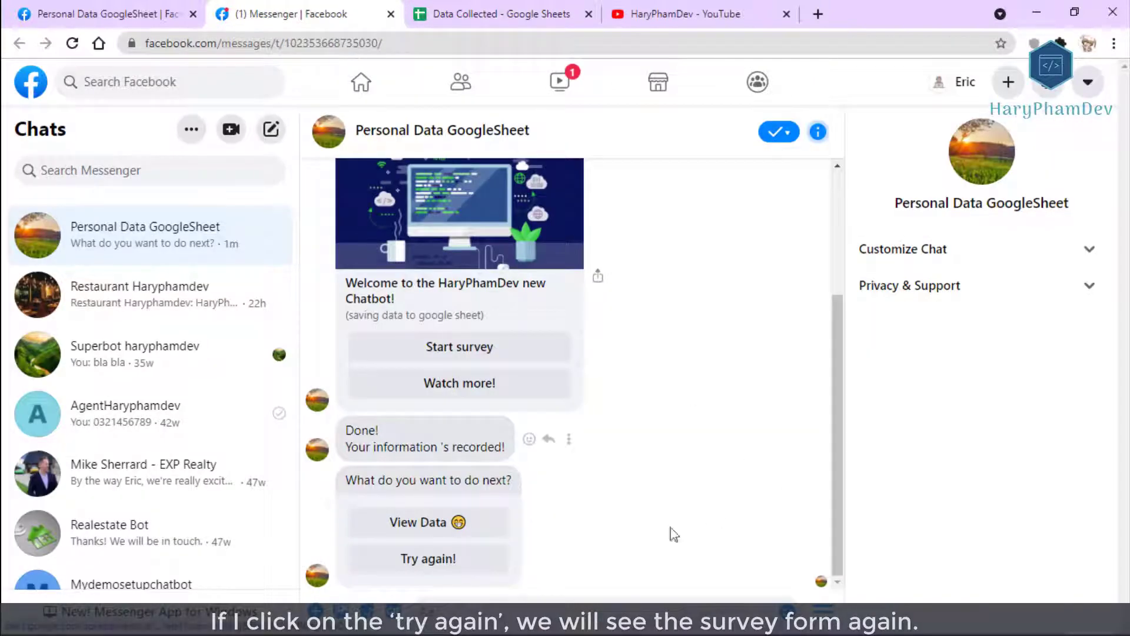
Close the reopened survey form unsubmitted and restart the chatbot conversation from its menu.
{"action": "left_click", "coordinate": [441, 559]}
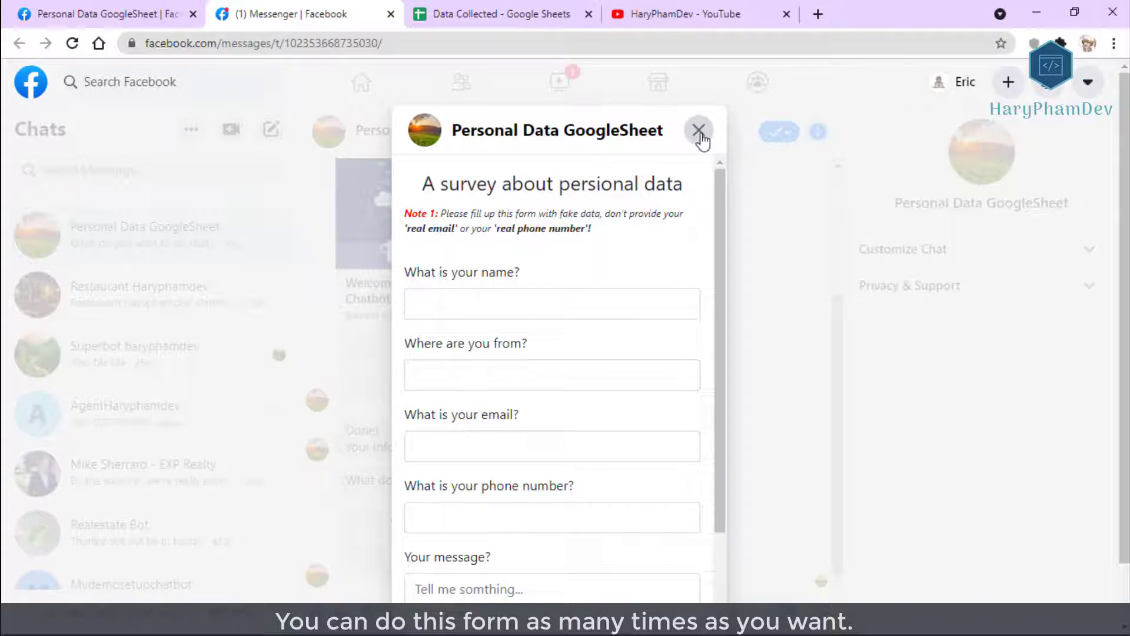
{"action": "scroll", "coordinate": [628, 335], "scroll_direction": "down", "scroll_amount": 3}
{"action": "scroll", "coordinate": [626, 333], "scroll_direction": "up", "scroll_amount": 3}
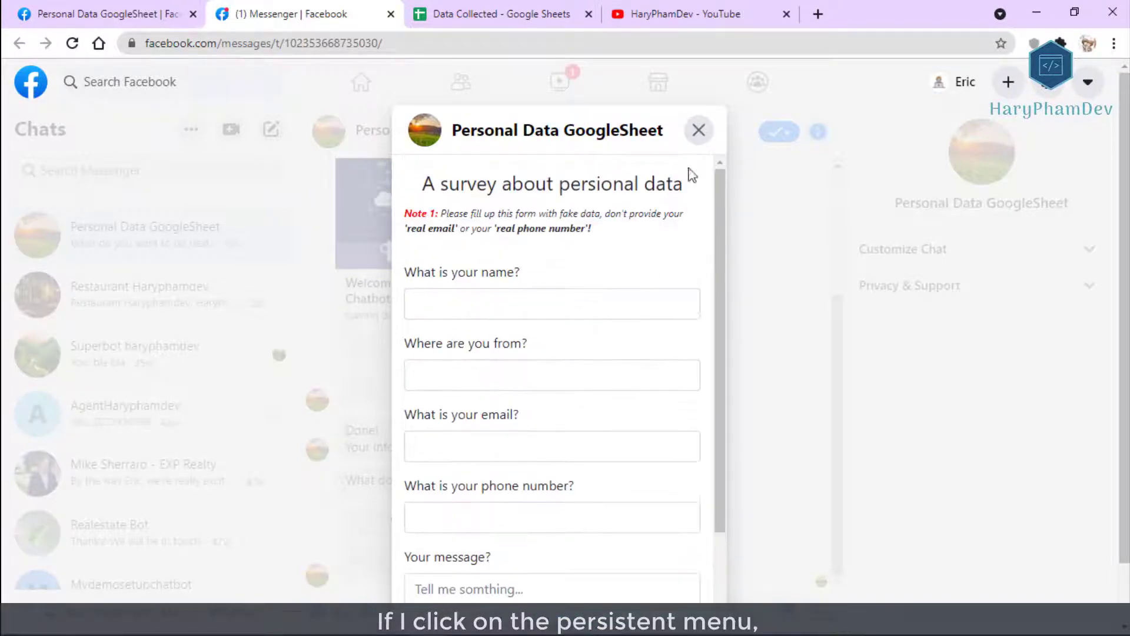
{"action": "left_click", "coordinate": [699, 130]}
{"action": "left_click", "coordinate": [824, 614]}
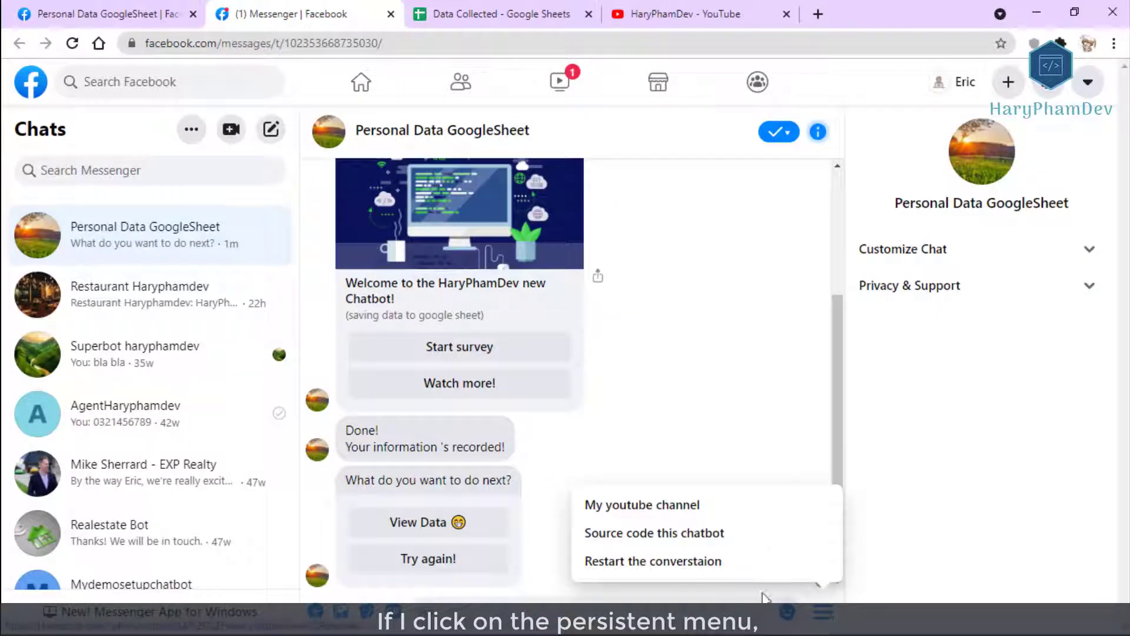
{"action": "left_click", "coordinate": [653, 562]}
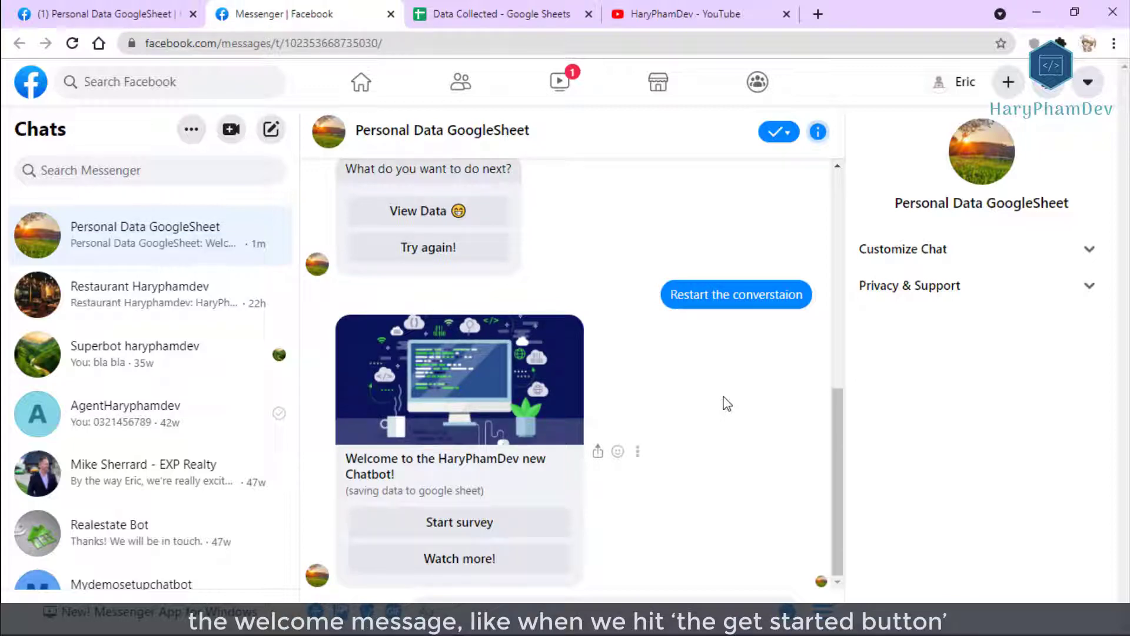
Open the bot's Source code GitHub page and My youtube channel links, then return to Messenger.
{"action": "left_click", "coordinate": [824, 613]}
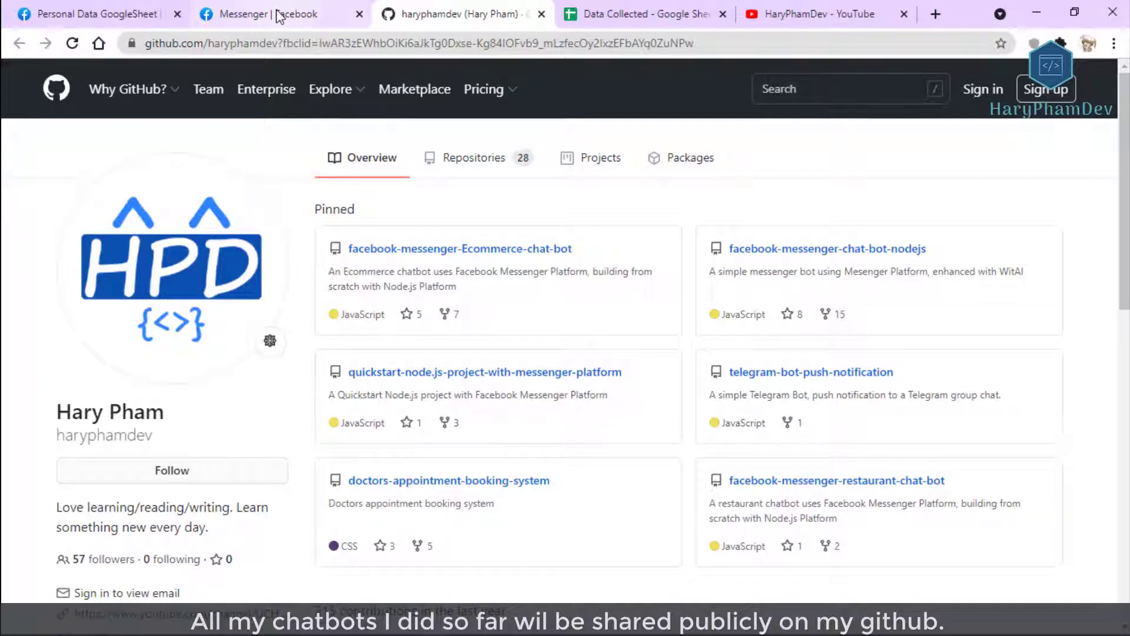
{"action": "left_click", "coordinate": [280, 16]}
{"action": "left_click", "coordinate": [819, 597]}
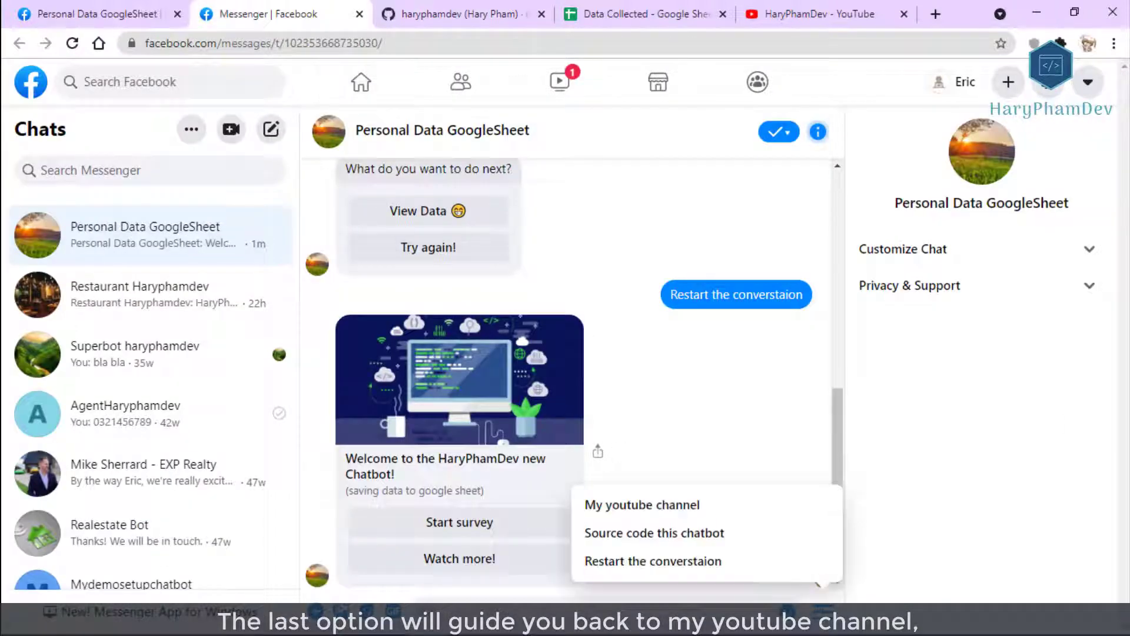
{"action": "left_click", "coordinate": [630, 505]}
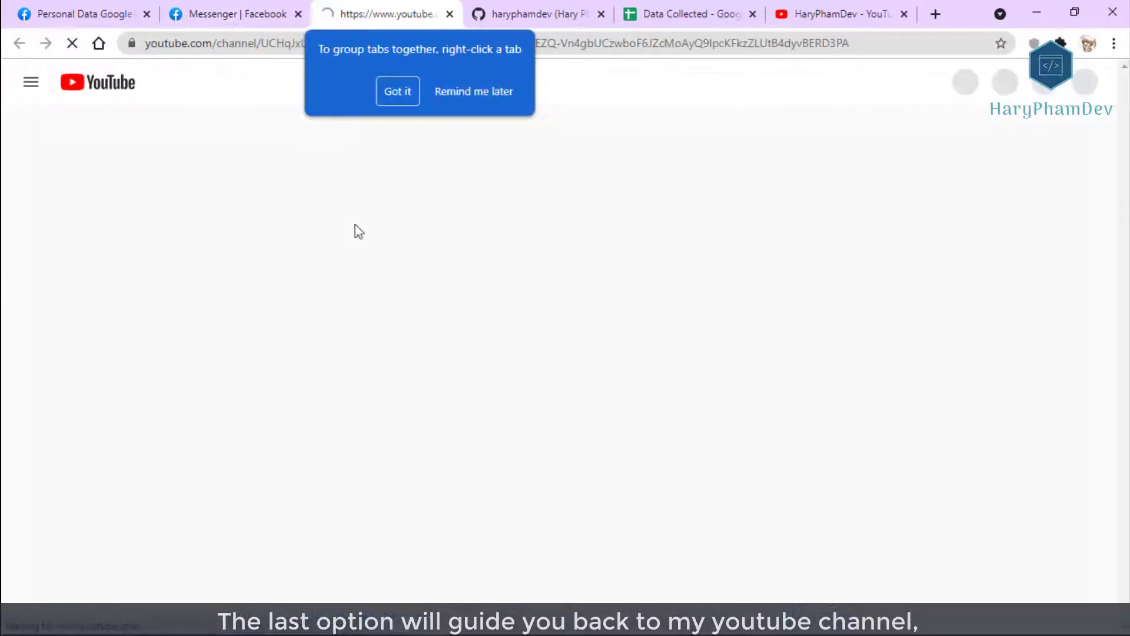
{"action": "left_click", "coordinate": [412, 96]}
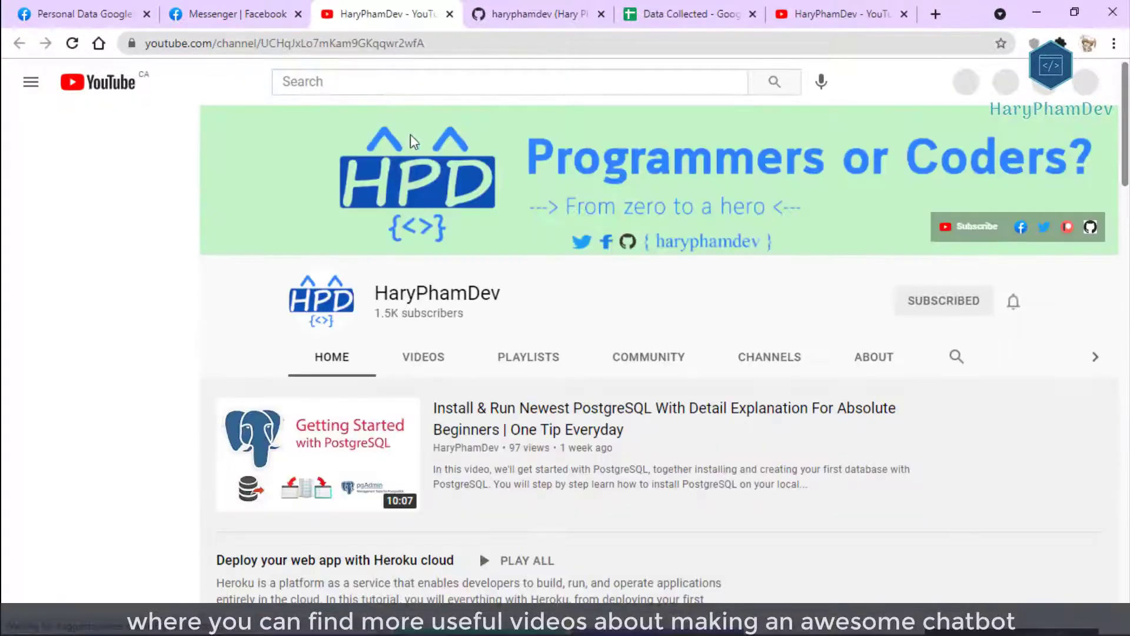
{"action": "left_click", "coordinate": [244, 13]}
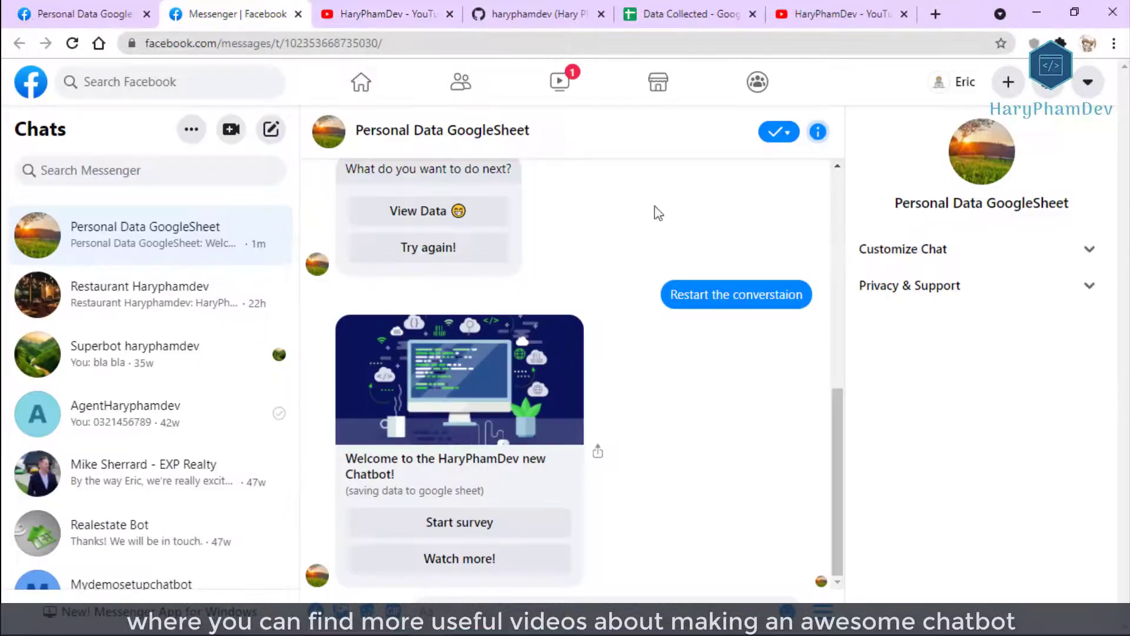
Start a new survey, entering the respondent's name and correcting the country to UK.
{"action": "left_click", "coordinate": [469, 530]}
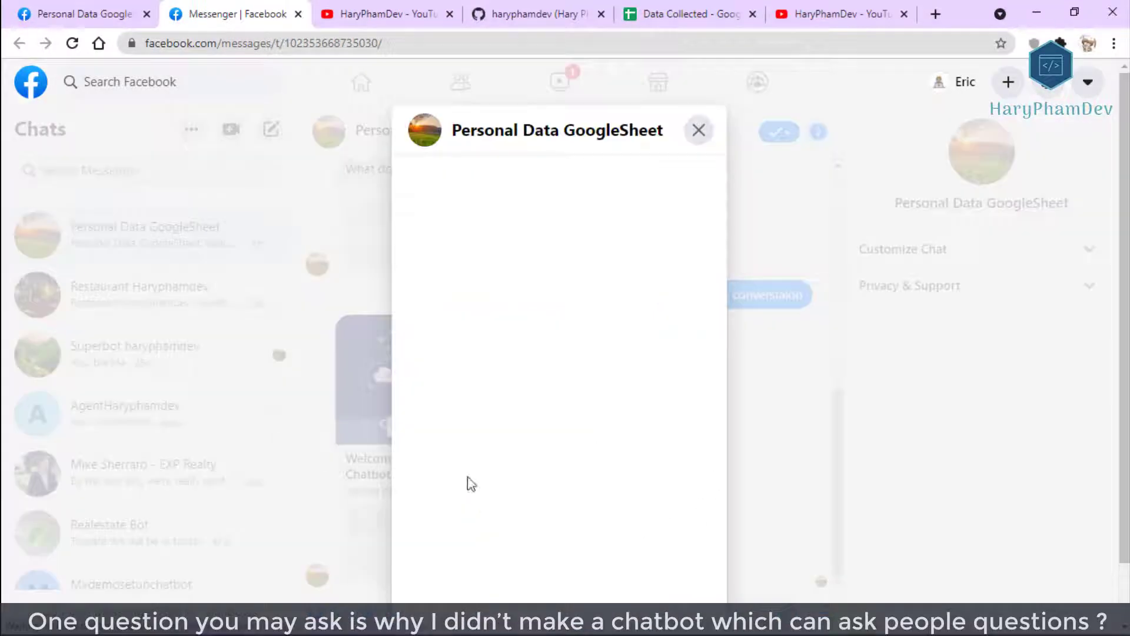
{"action": "left_click", "coordinate": [460, 306]}
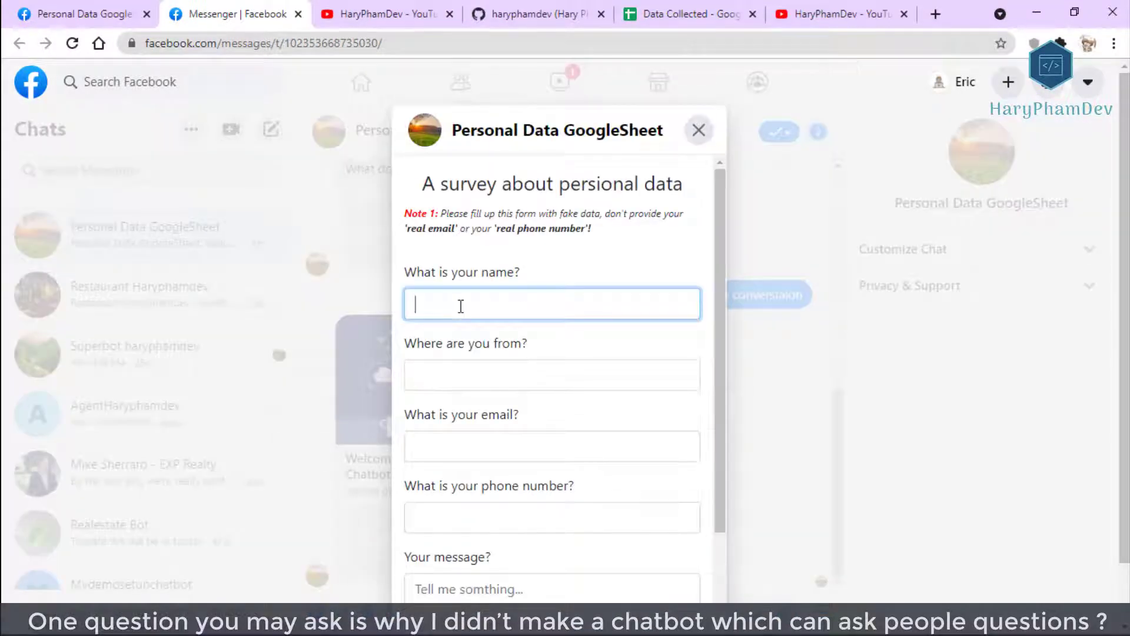
{"action": "key", "text": "Tab"}
{"action": "type", "text": "us"}
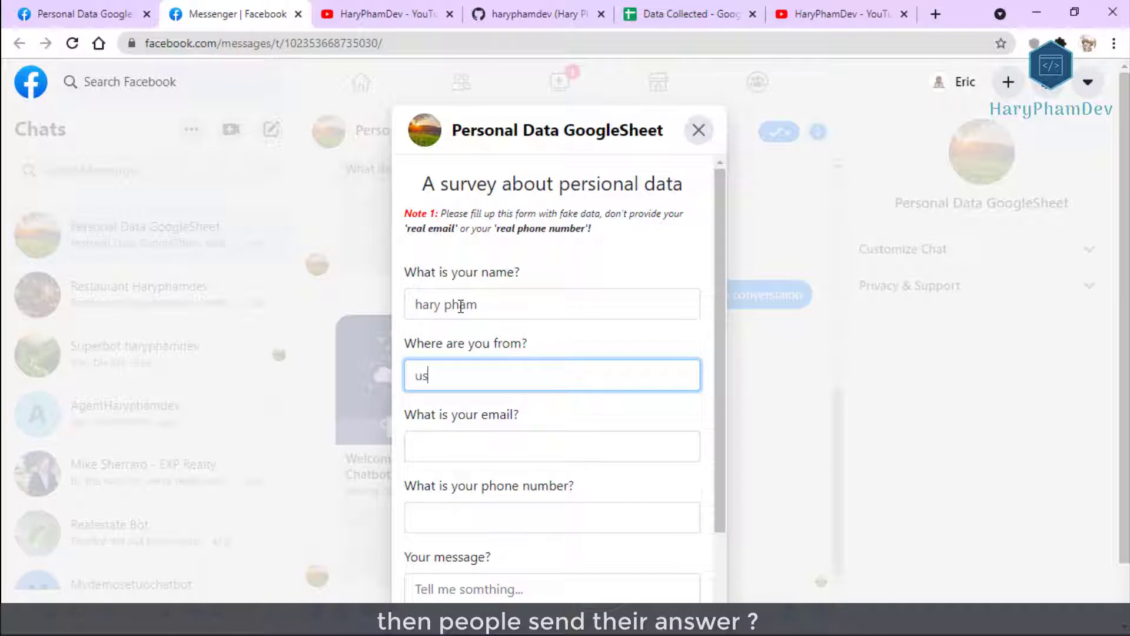
{"action": "key", "text": "BackSpace"}
{"action": "key", "text": "BackSpace"}
{"action": "type", "text": "UK"}
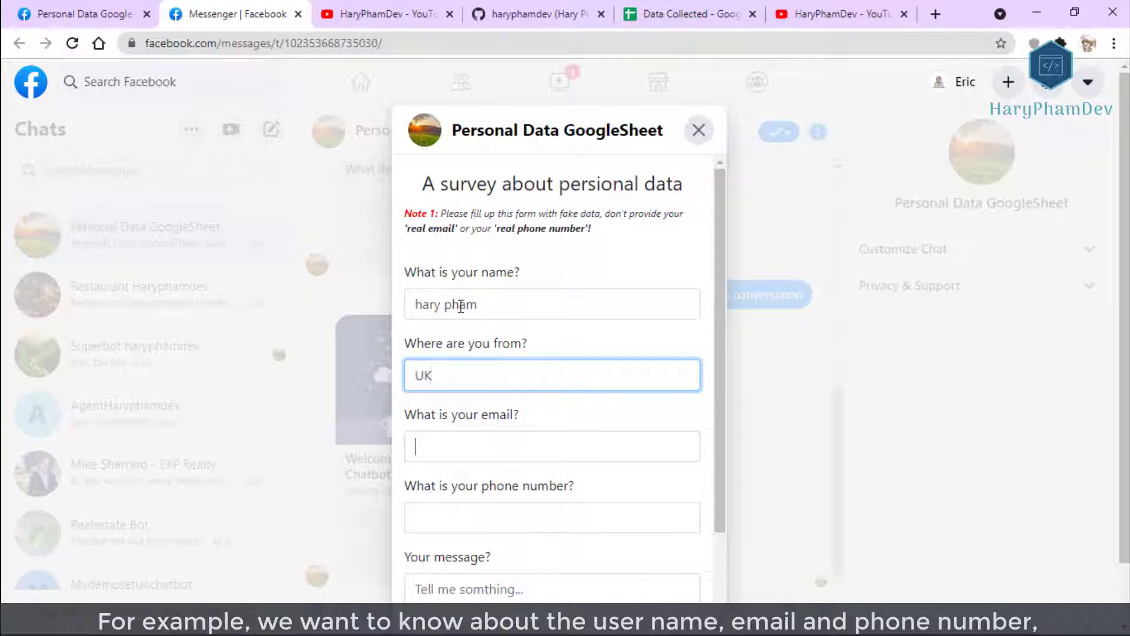
Fill in the email and phone number, add the message 'thanks!^^', and submit the survey.
{"action": "key", "text": "Tab"}
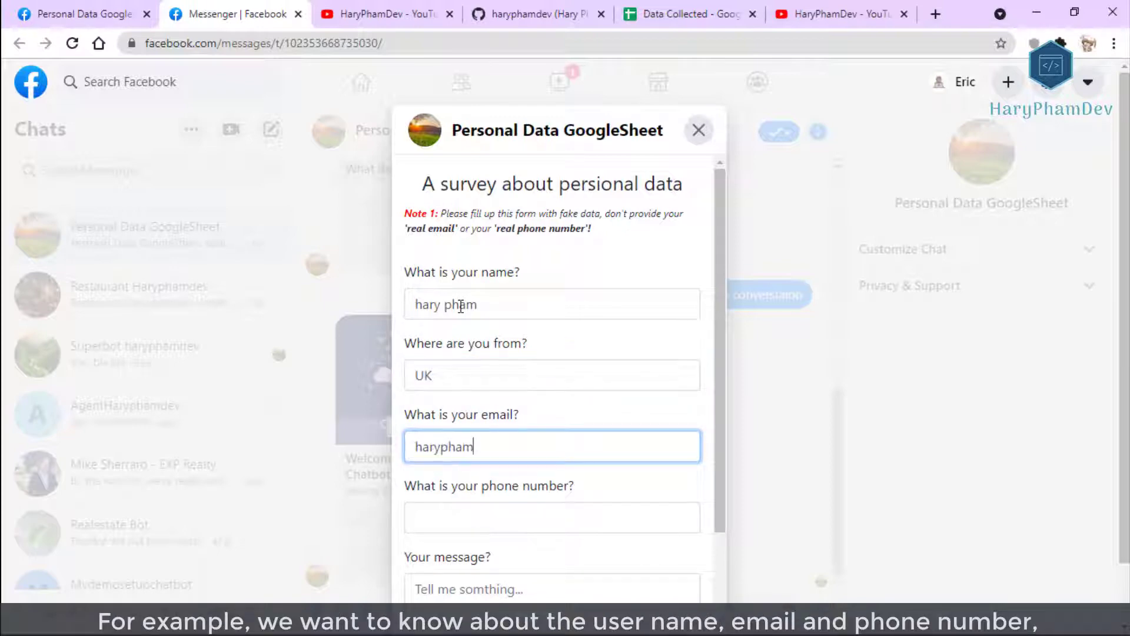
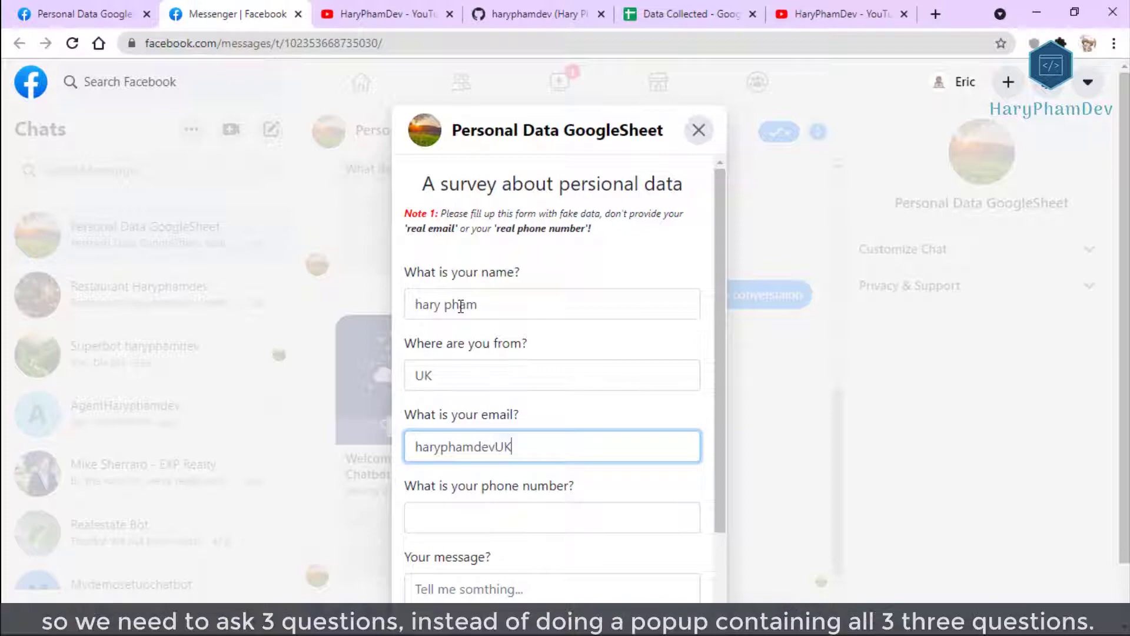
{"action": "key", "text": "Tab"}
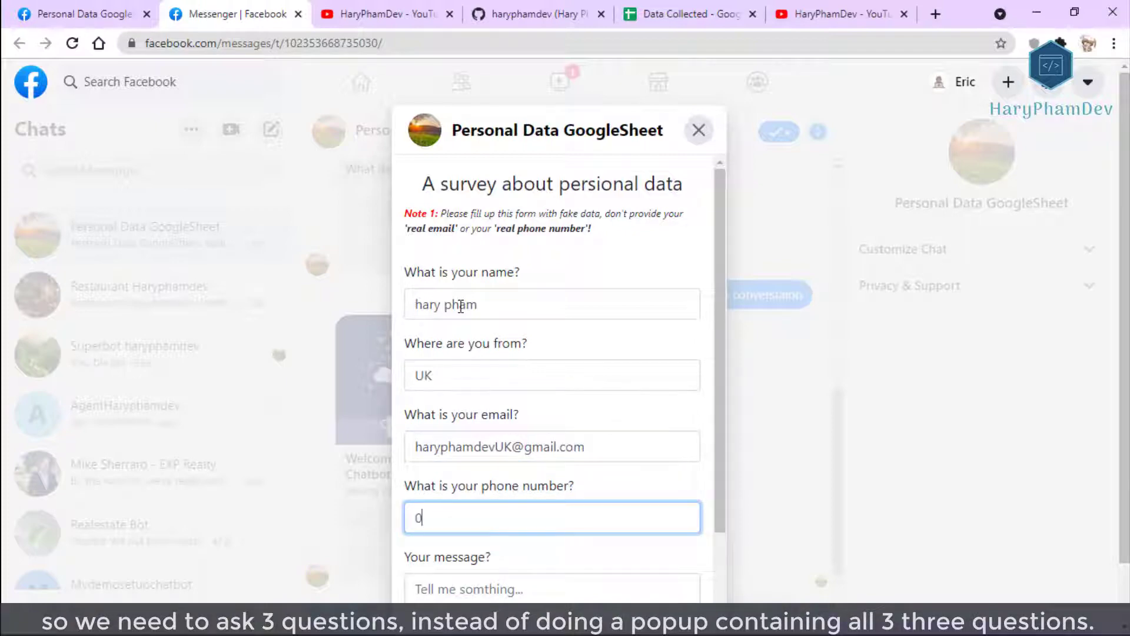
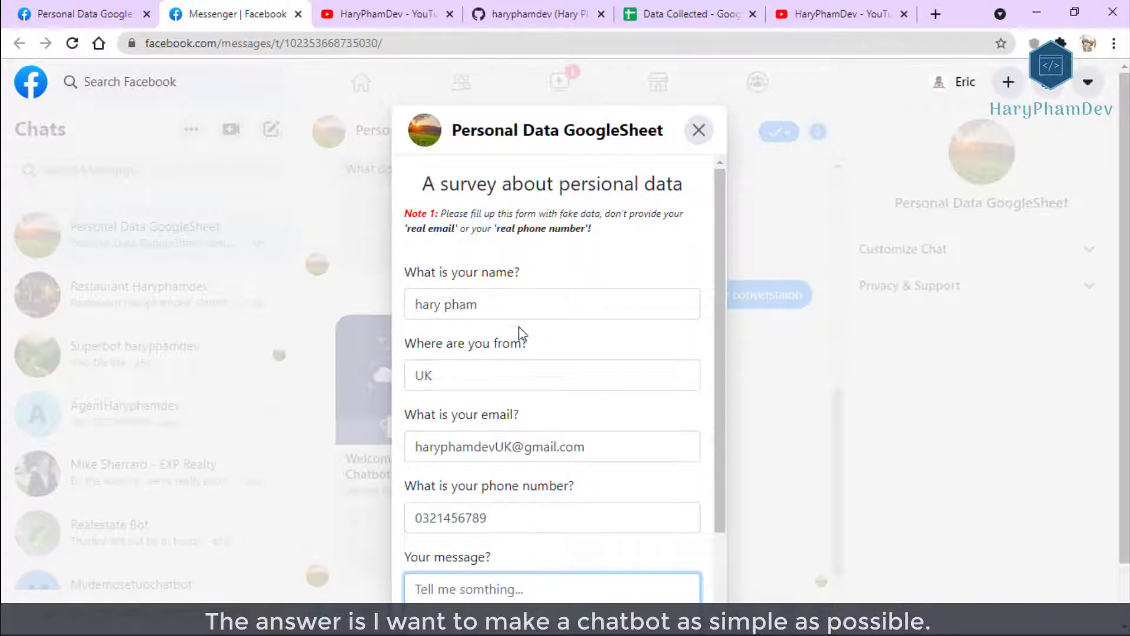
{"action": "scroll", "coordinate": [524, 330], "scroll_direction": "down", "scroll_amount": 3}
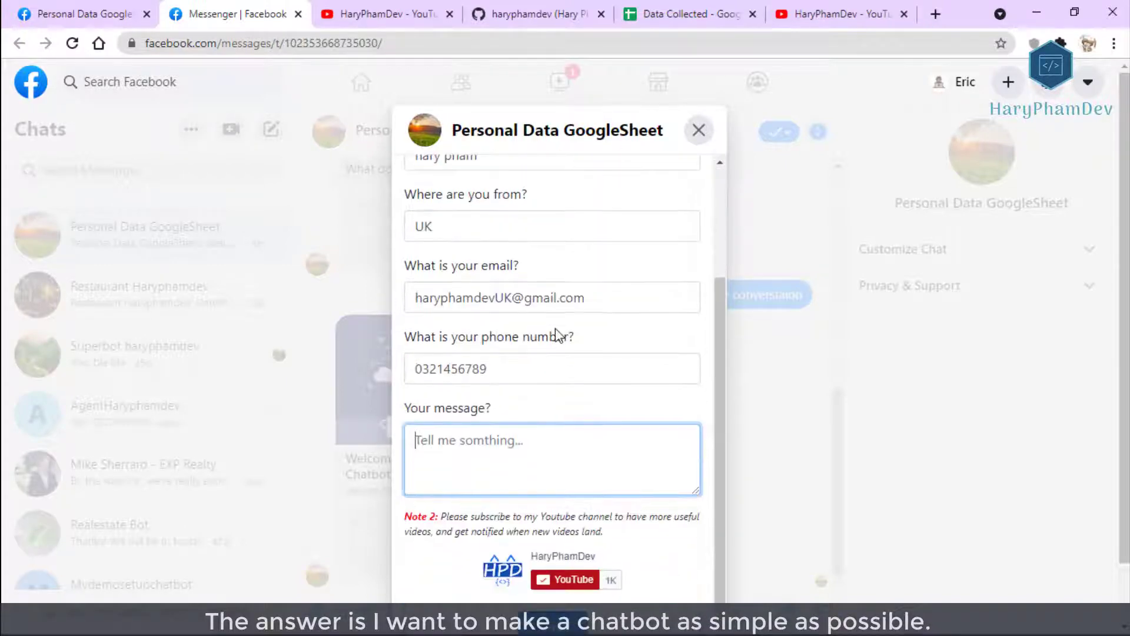
{"action": "type", "text": "tha"}
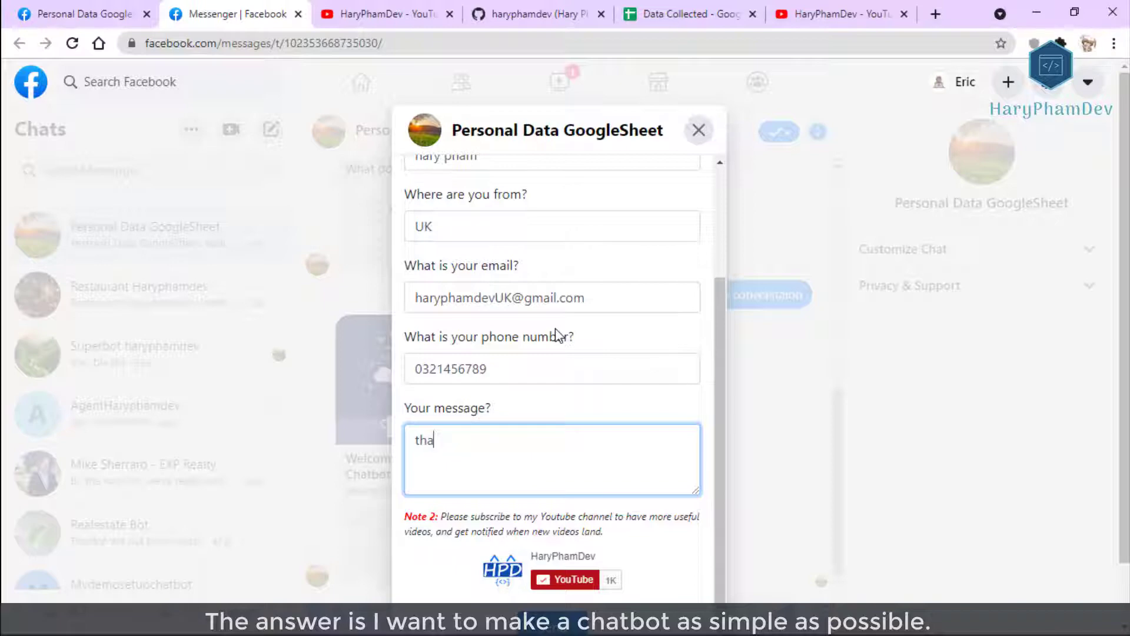
{"action": "type", "text": "nks"}
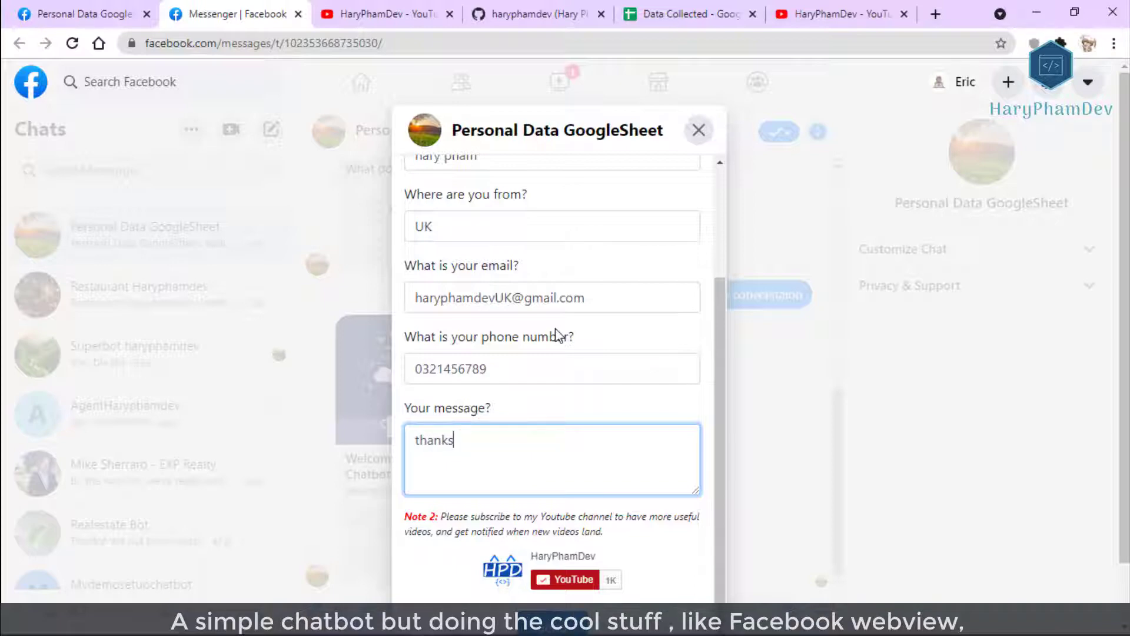
{"action": "type", "text": "!^^"}
{"action": "scroll", "coordinate": [558, 335], "scroll_direction": "down", "scroll_amount": 1}
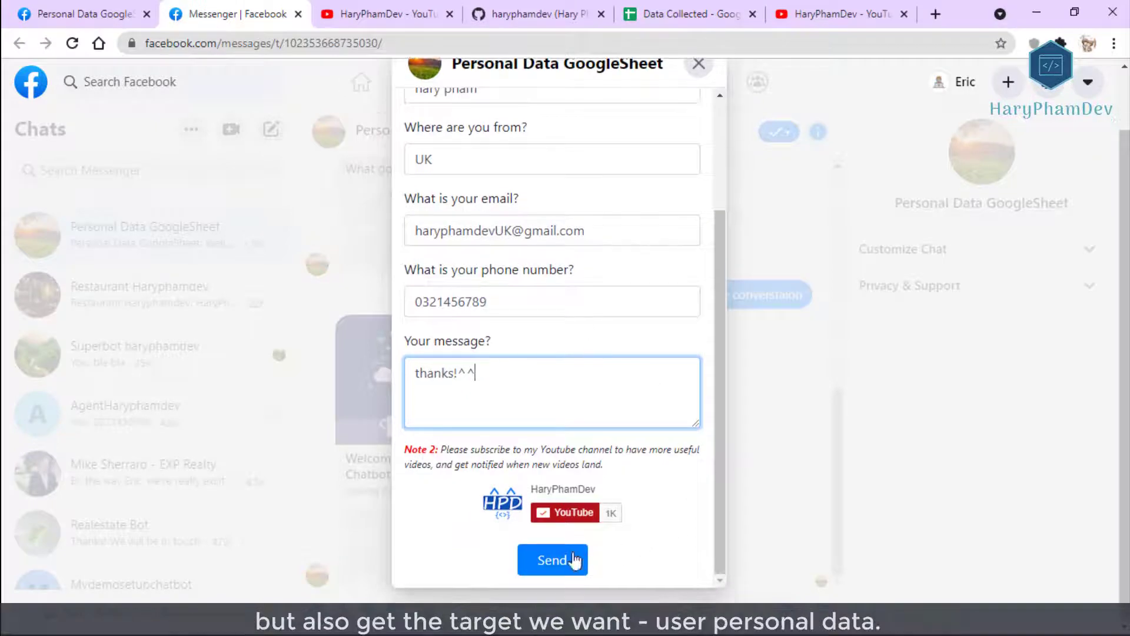
{"action": "left_click", "coordinate": [565, 561]}
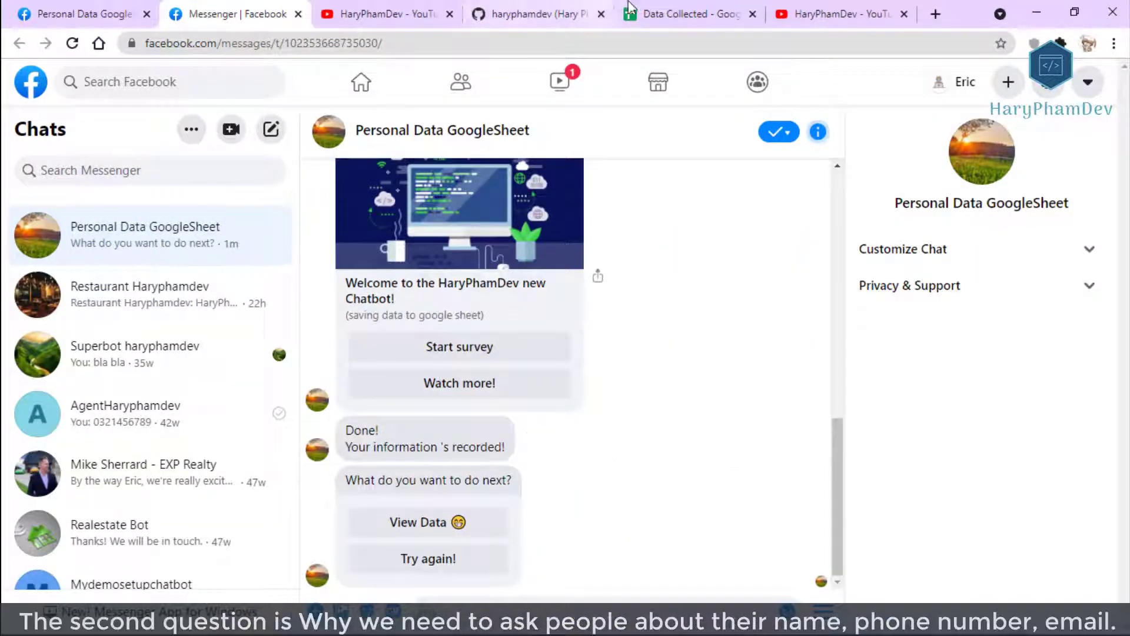
{"action": "left_click", "coordinate": [678, 17]}
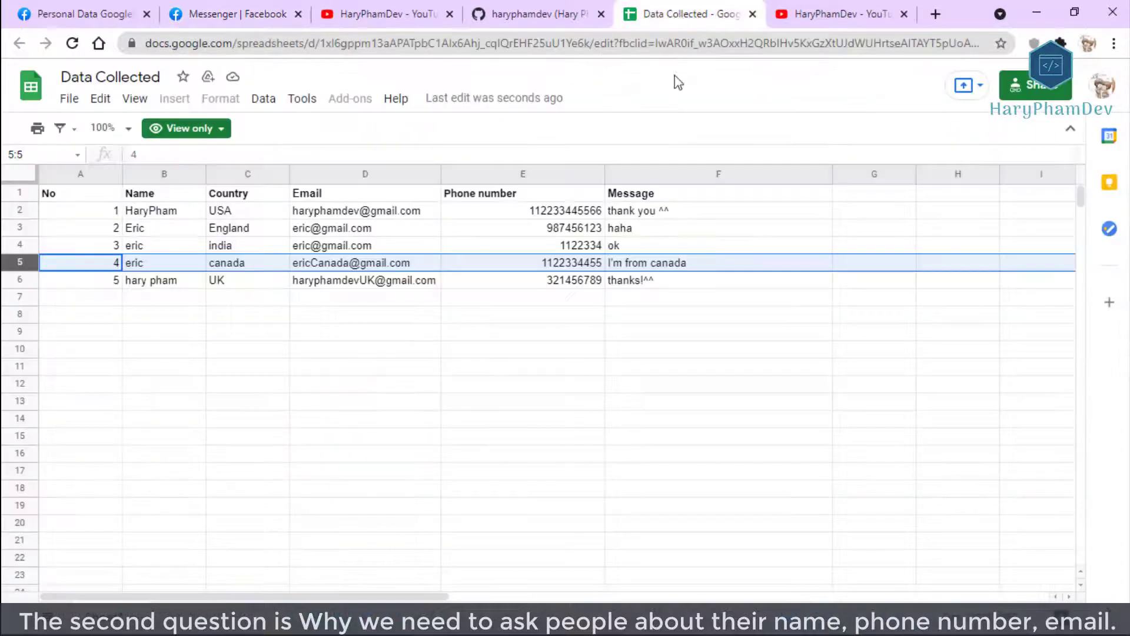
{"action": "left_click", "coordinate": [19, 280]}
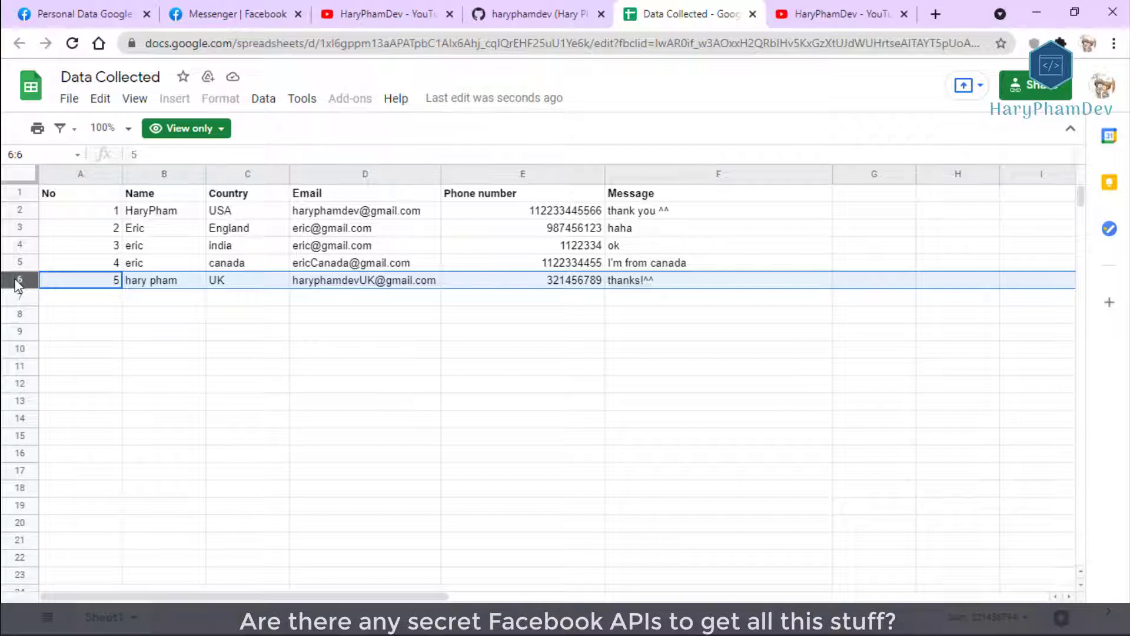
{"action": "left_click", "coordinate": [257, 13]}
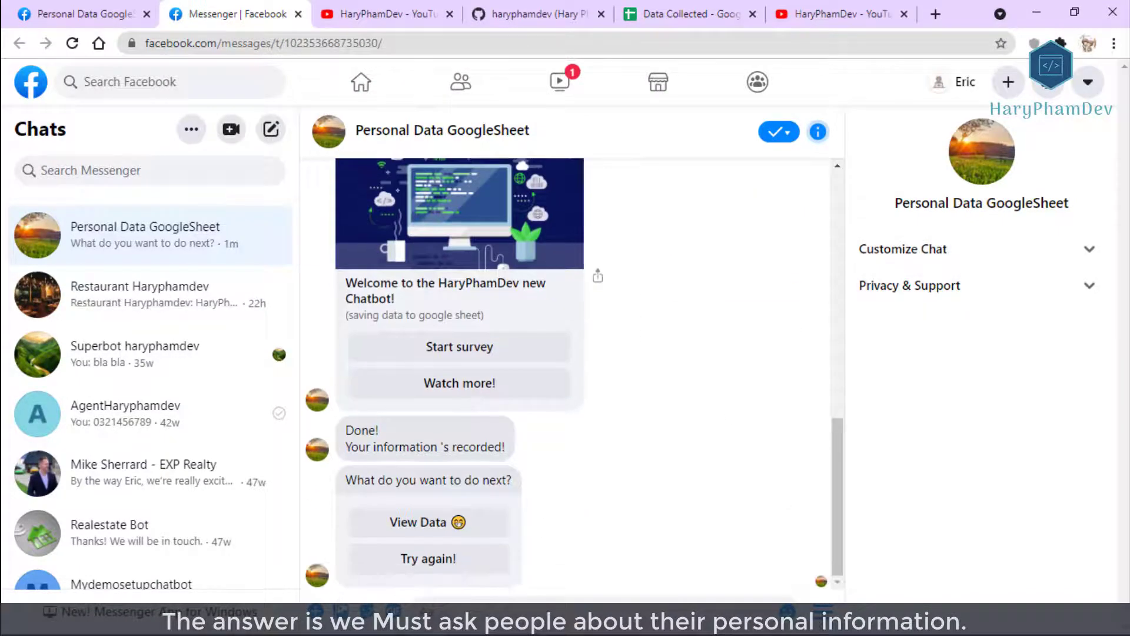
{"action": "left_click", "coordinate": [822, 610]}
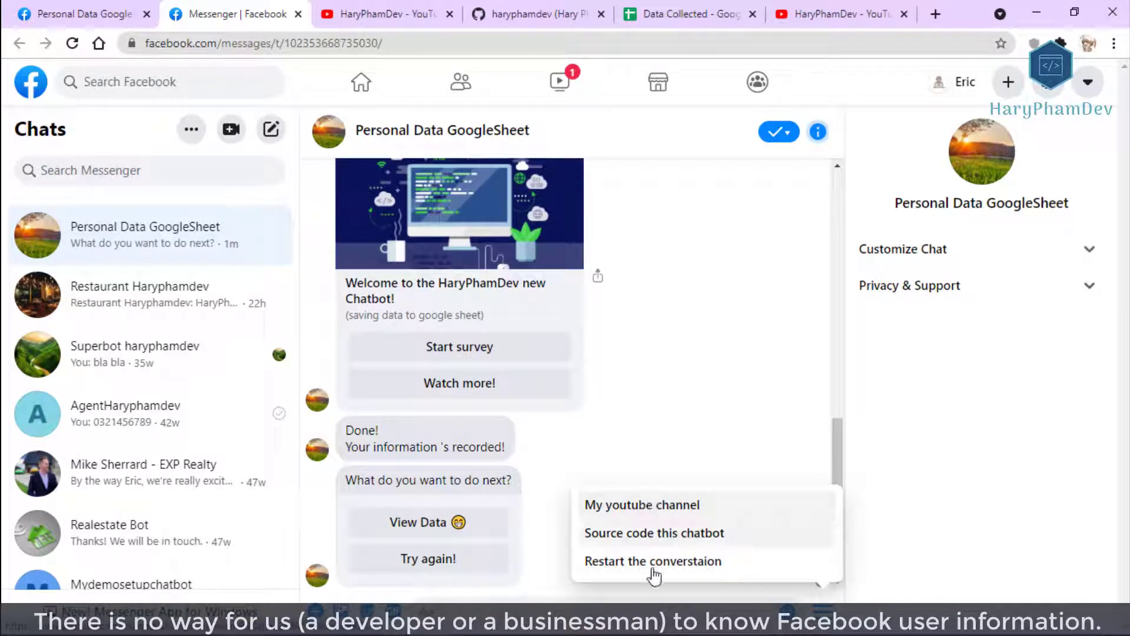
{"action": "key", "text": "Escape"}
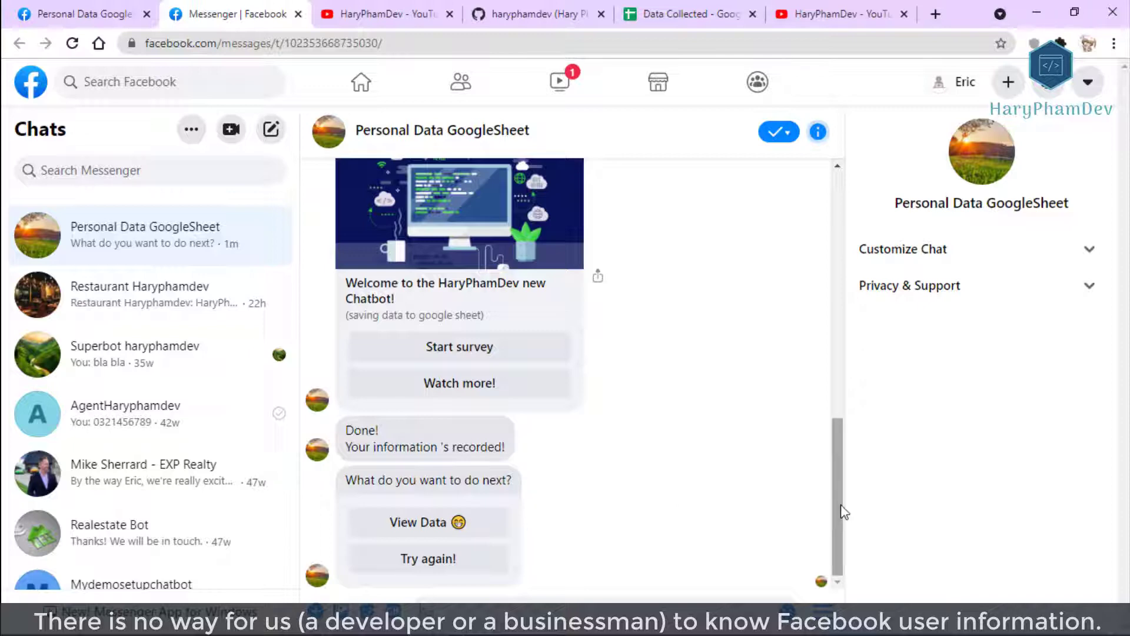
{"action": "left_click_drag", "start_coordinate": [842, 516], "coordinate": [841, 459]}
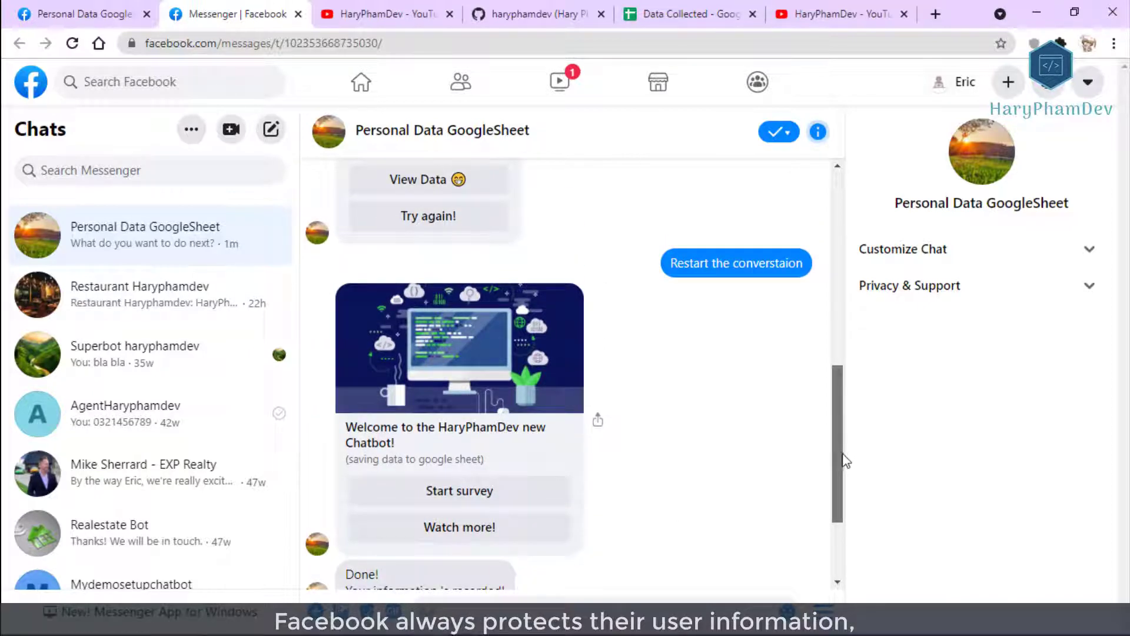
{"action": "scroll", "coordinate": [846, 461], "scroll_direction": "down", "scroll_amount": 1}
{"action": "left_click", "coordinate": [460, 453]}
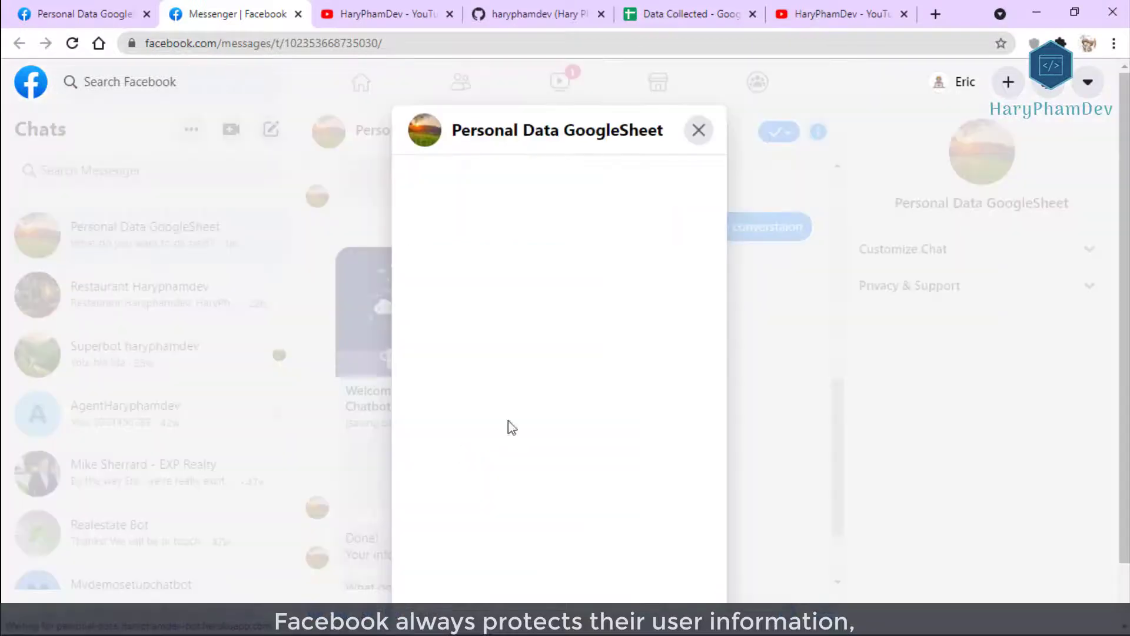
{"action": "scroll", "coordinate": [644, 335], "scroll_direction": "down", "scroll_amount": 3}
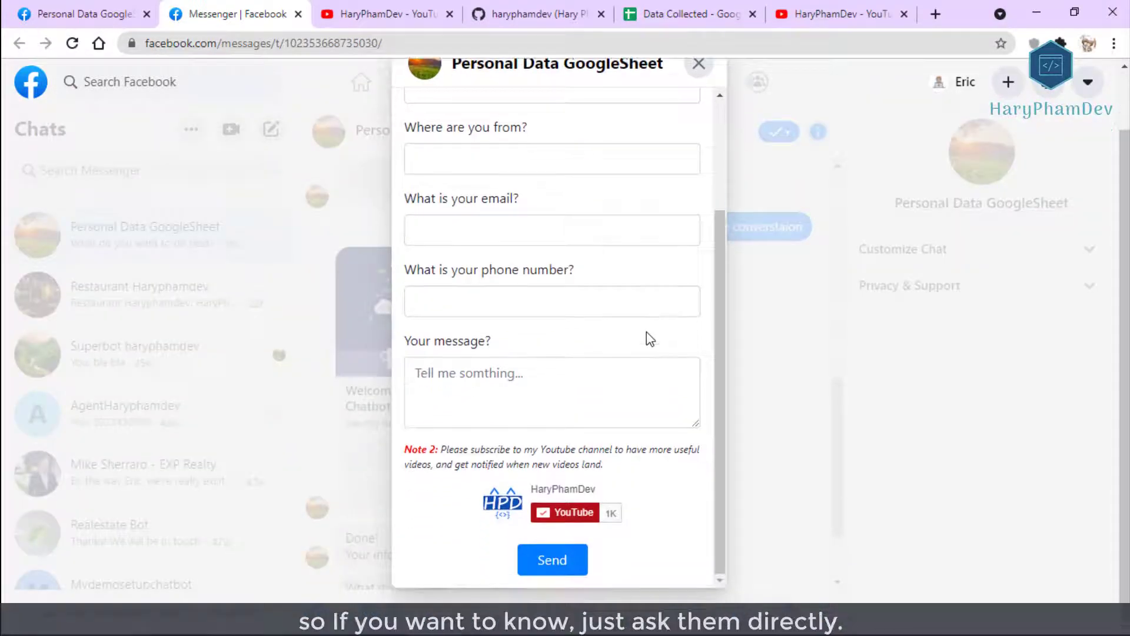
{"action": "scroll", "coordinate": [647, 331], "scroll_direction": "up", "scroll_amount": 5}
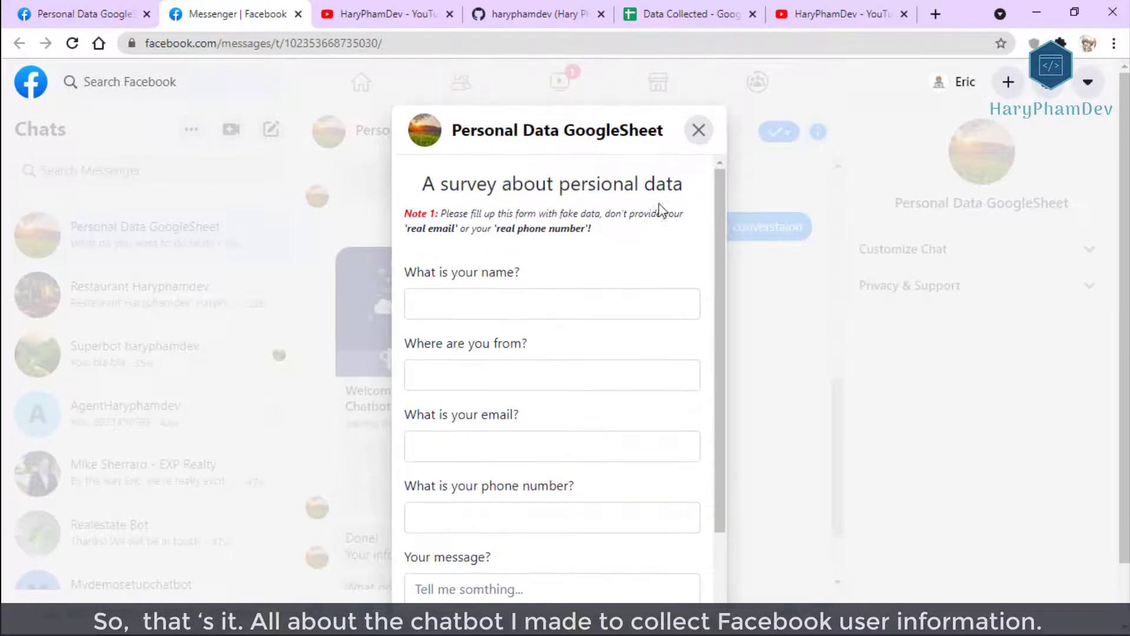
{"action": "left_click", "coordinate": [696, 132]}
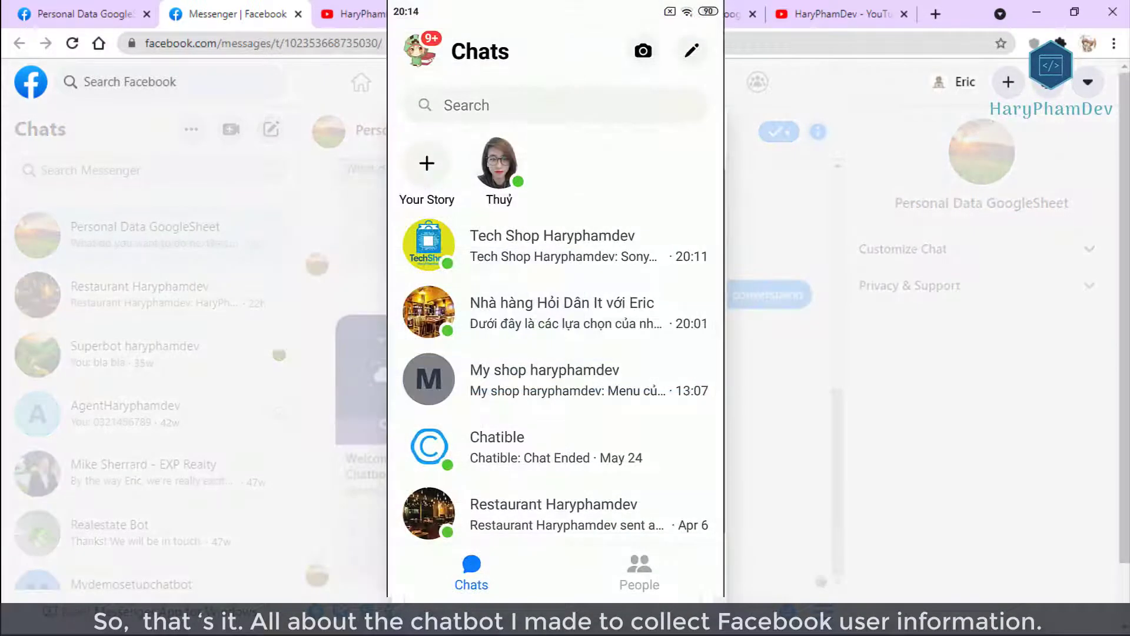
Search the phone's Messenger for 'per' and open the Personal Data GoogleSheet chat.
{"action": "left_click", "coordinate": [466, 105]}
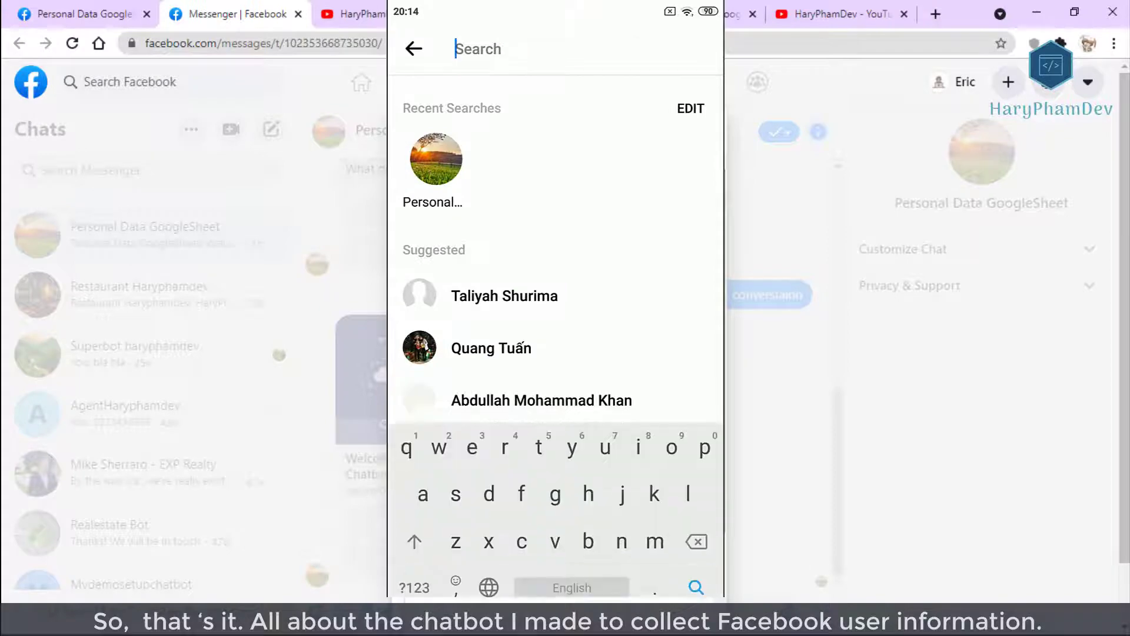
{"action": "type", "text": "per"}
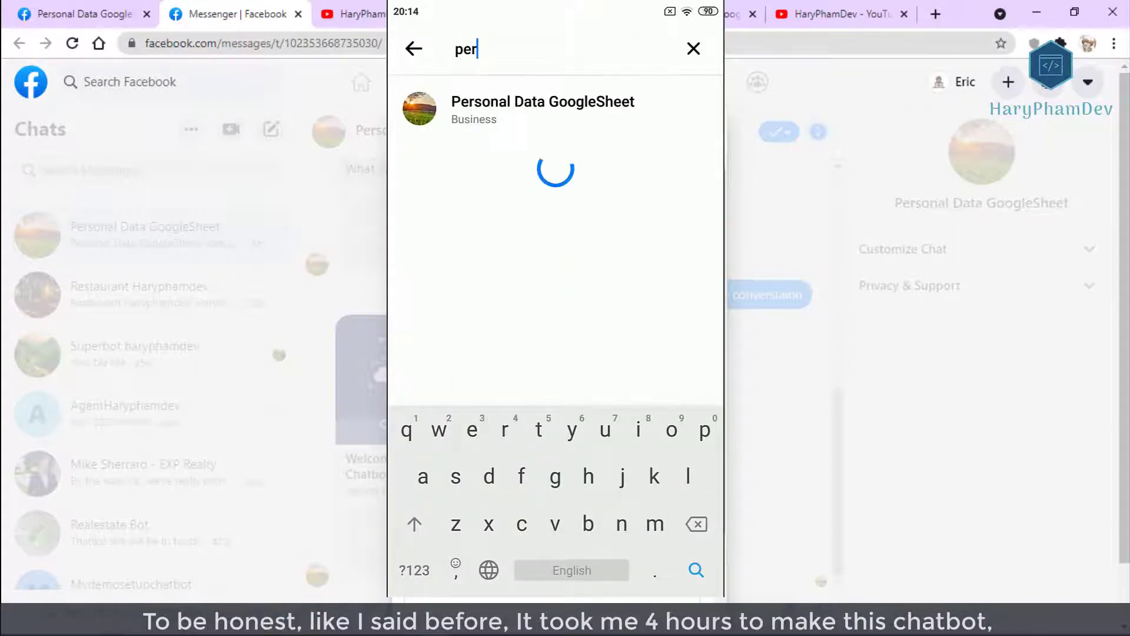
{"action": "left_click", "coordinate": [543, 109]}
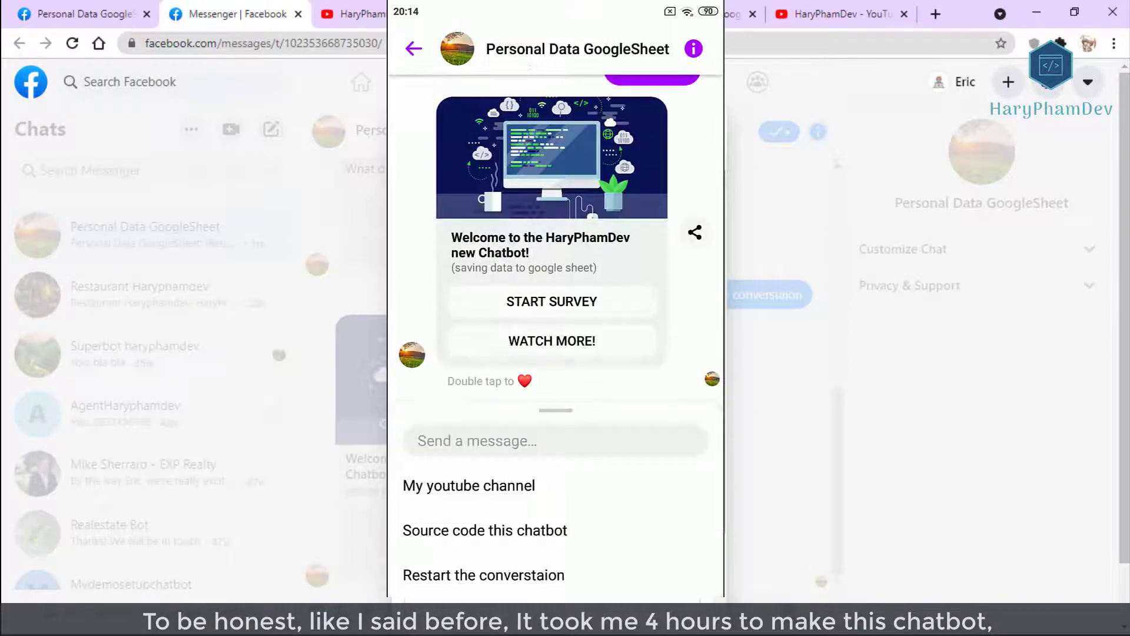